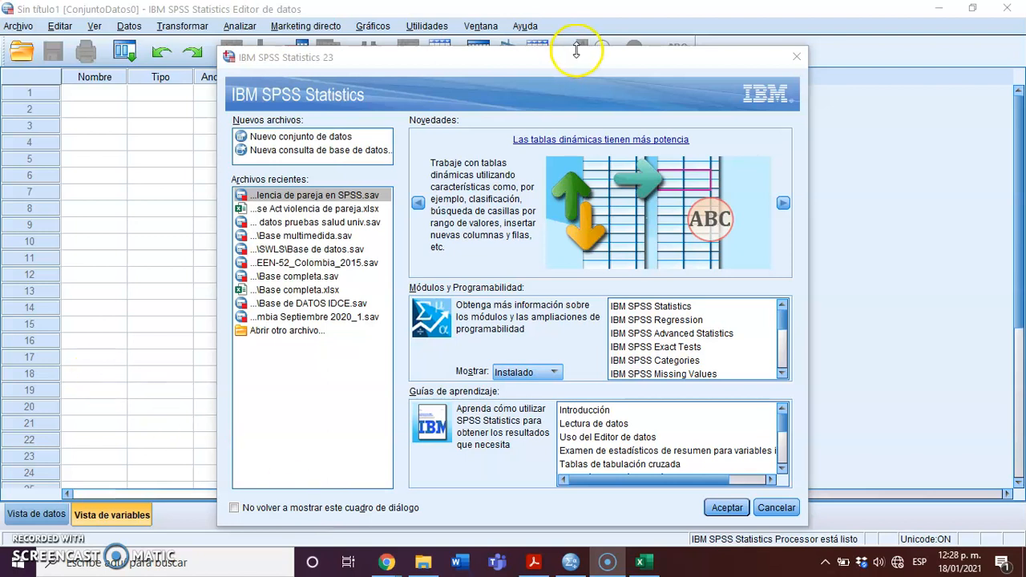
Dismiss the SPSS welcome dialog and show the empty dataset in data view
left_click(542, 71)
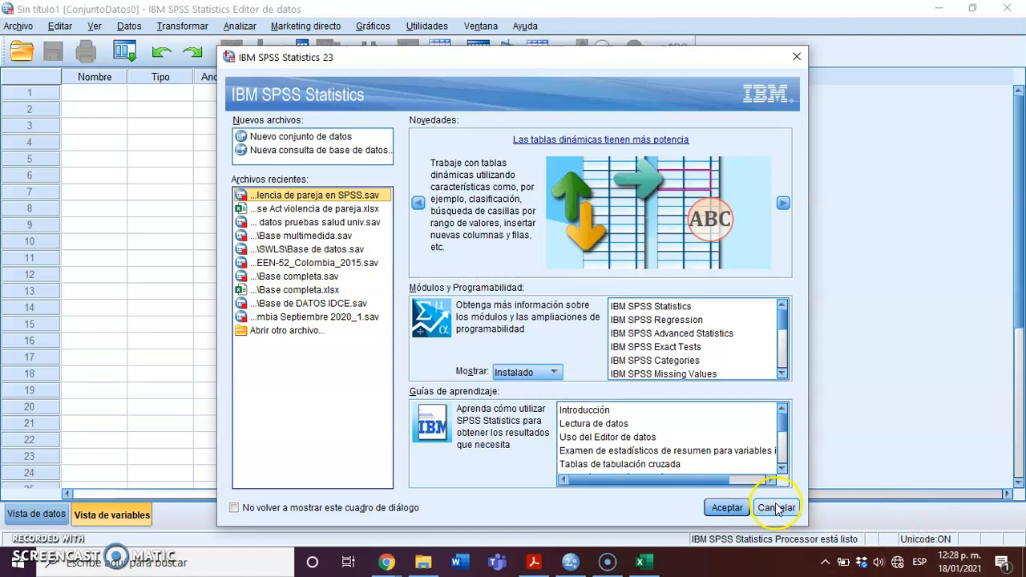
left_click(797, 59)
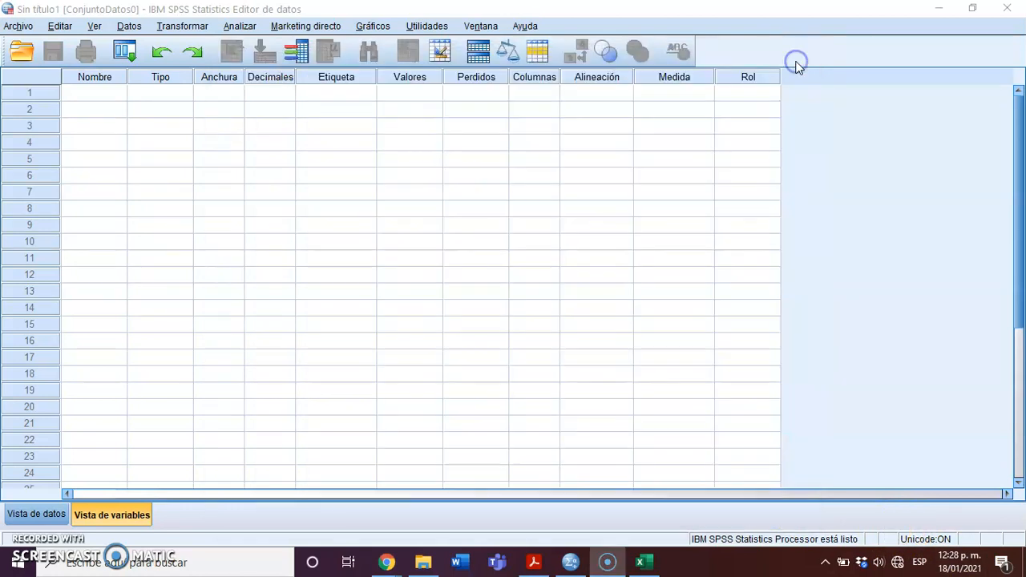
left_click(144, 209)
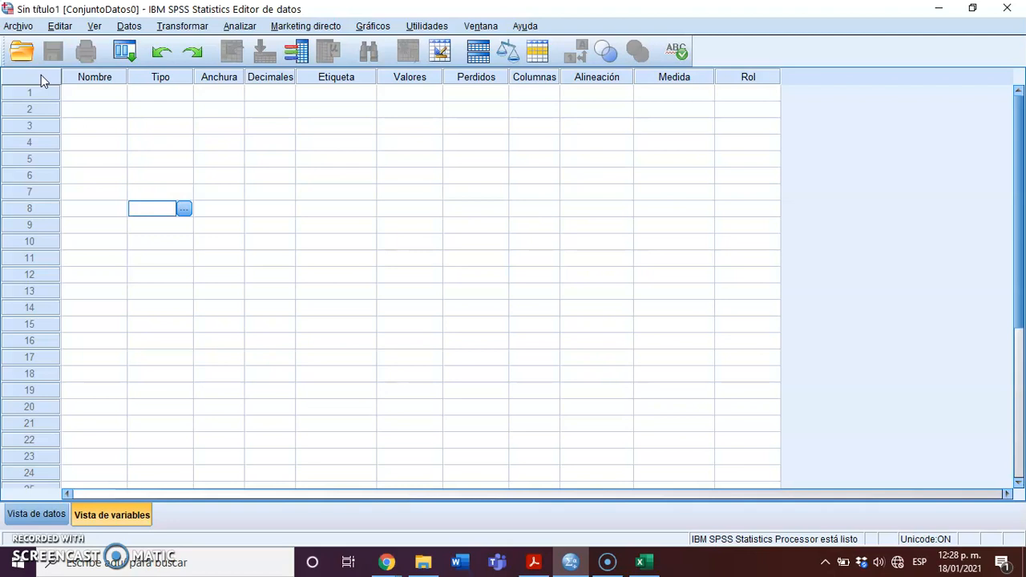
left_click(36, 514)
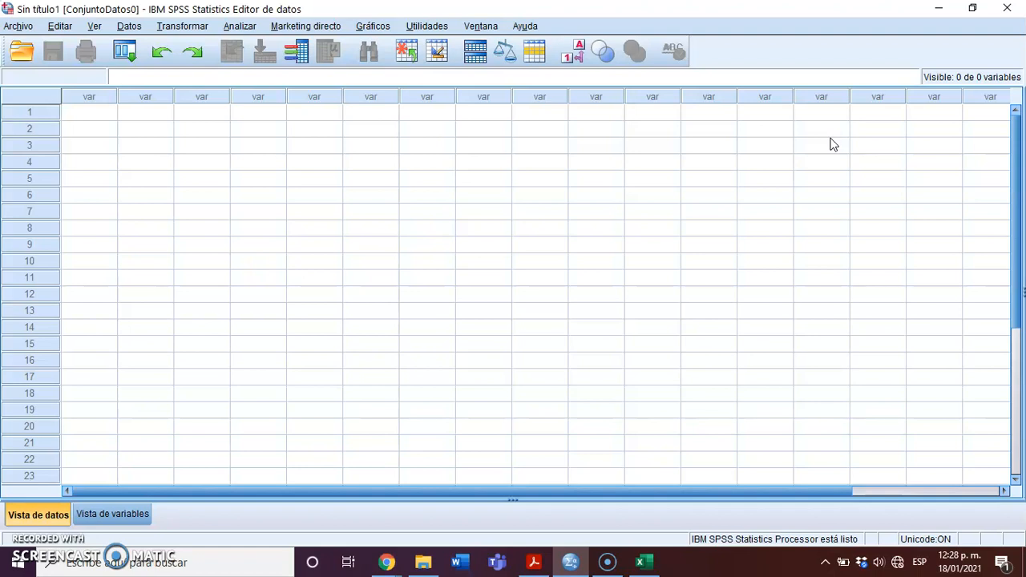
Switch to Excel, then save and close the workbook Base Act violencia de pareja
left_click(640, 562)
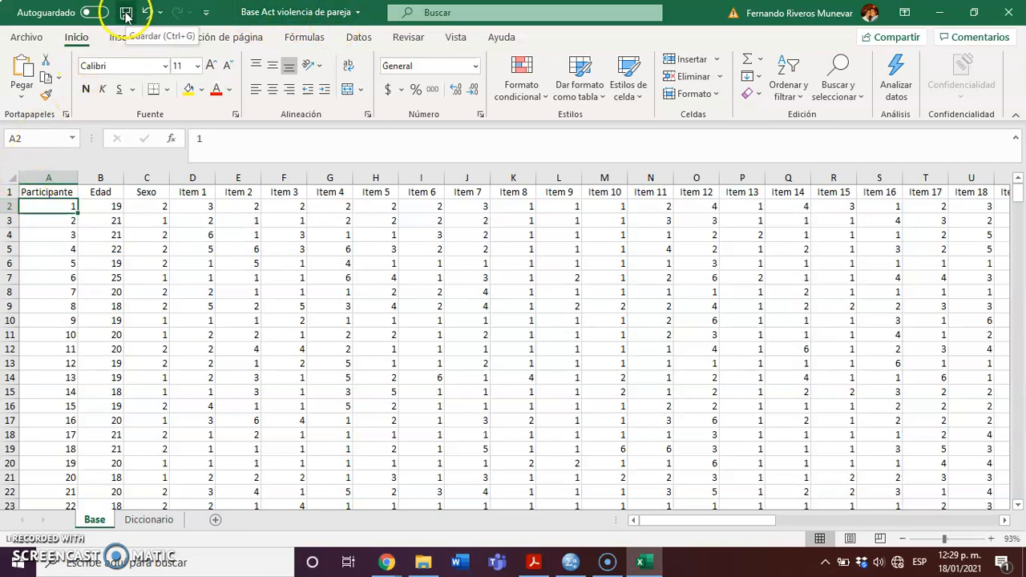
left_click(138, 176)
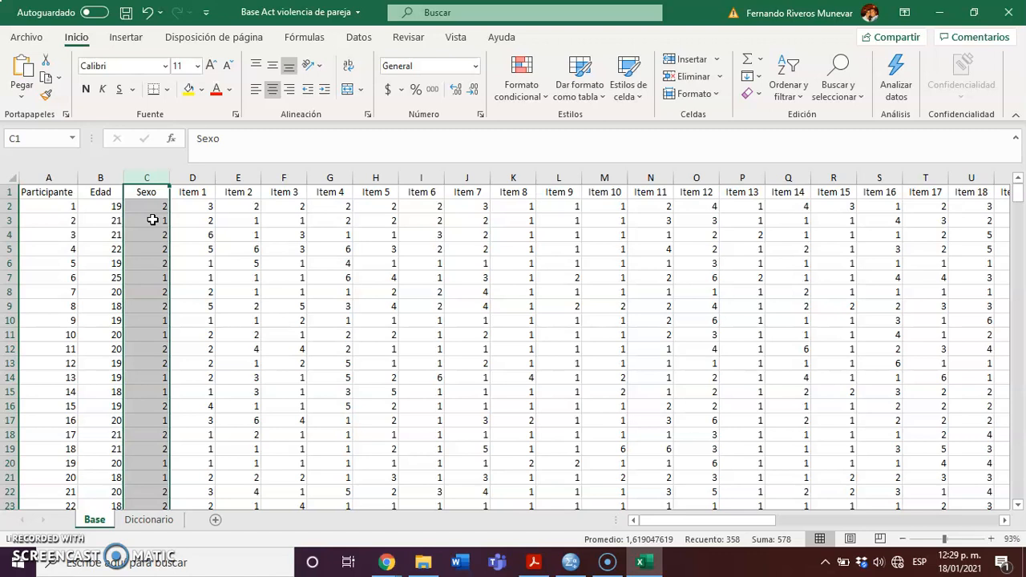
left_click(126, 12)
left_click(1007, 12)
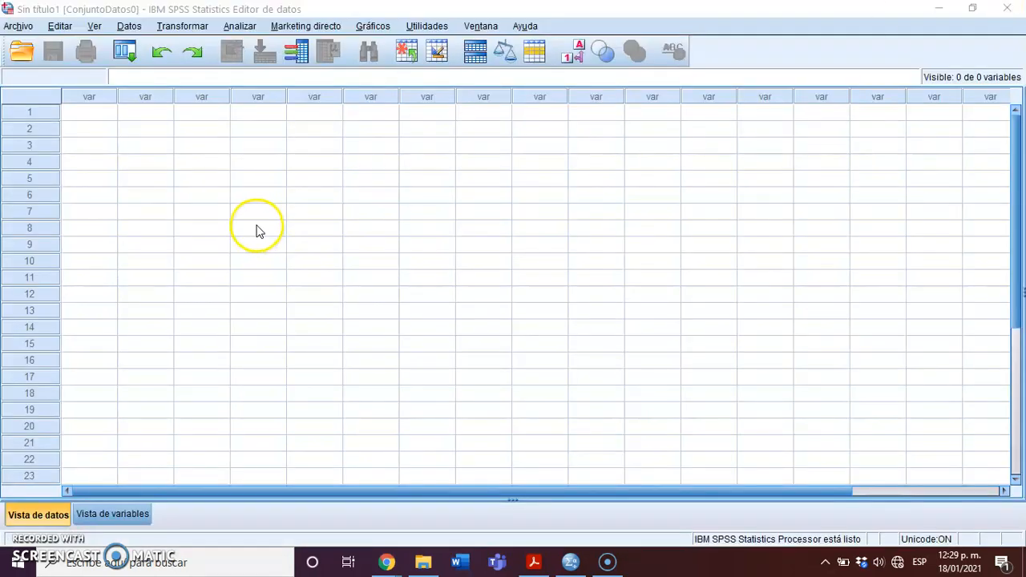
left_click(258, 231)
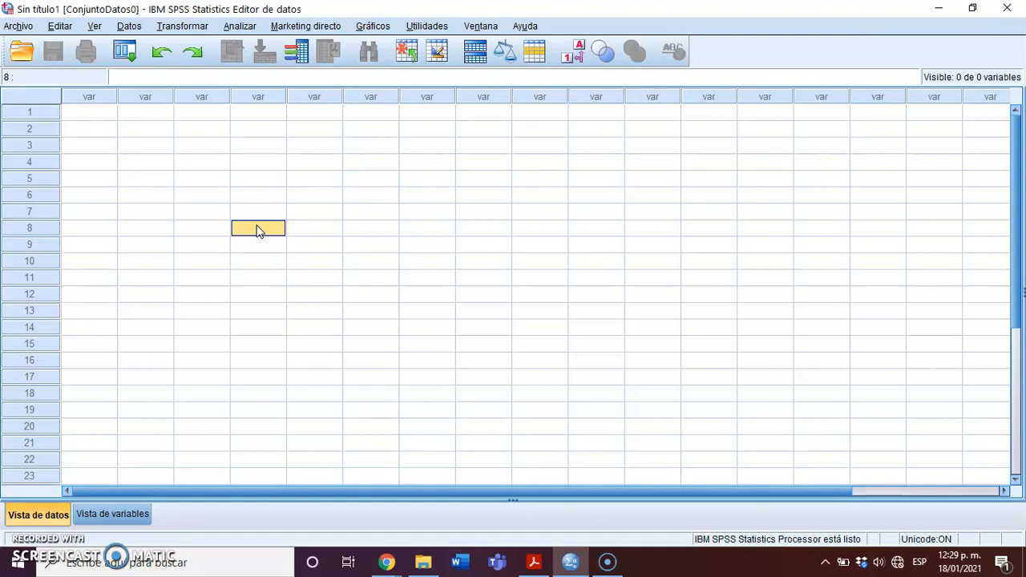
left_click(23, 27)
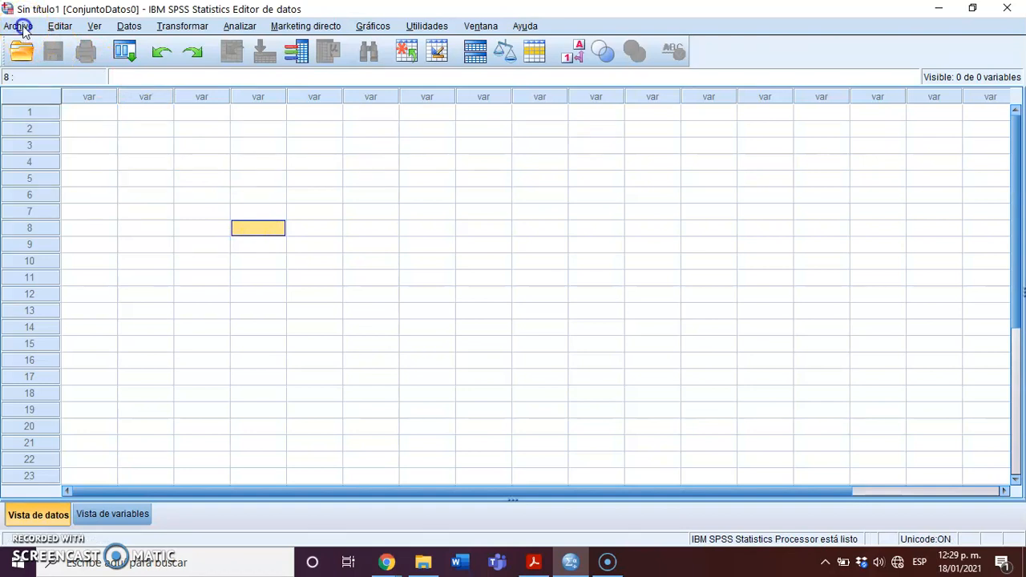
mouse_move(66, 66)
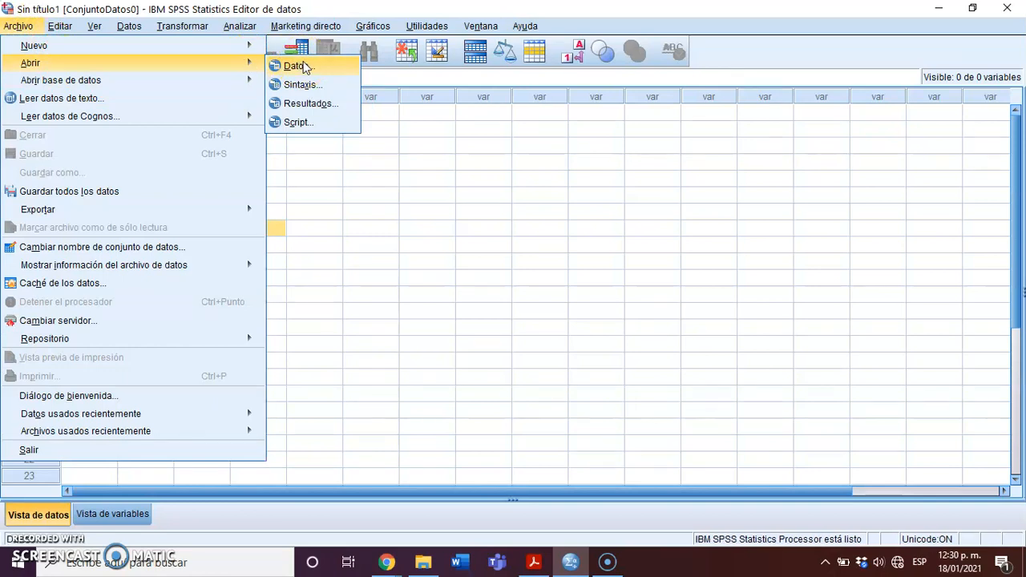
key("Escape")
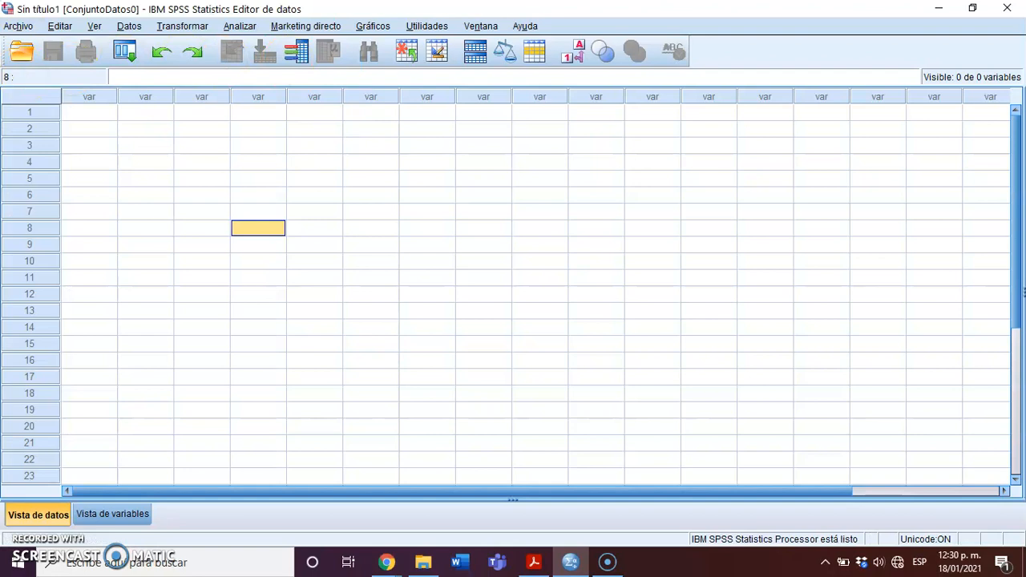
Start opening a data file and browse through the personal Dropbox folder to Publicaciones y ponencias, Articulos publicables
left_click(21, 53)
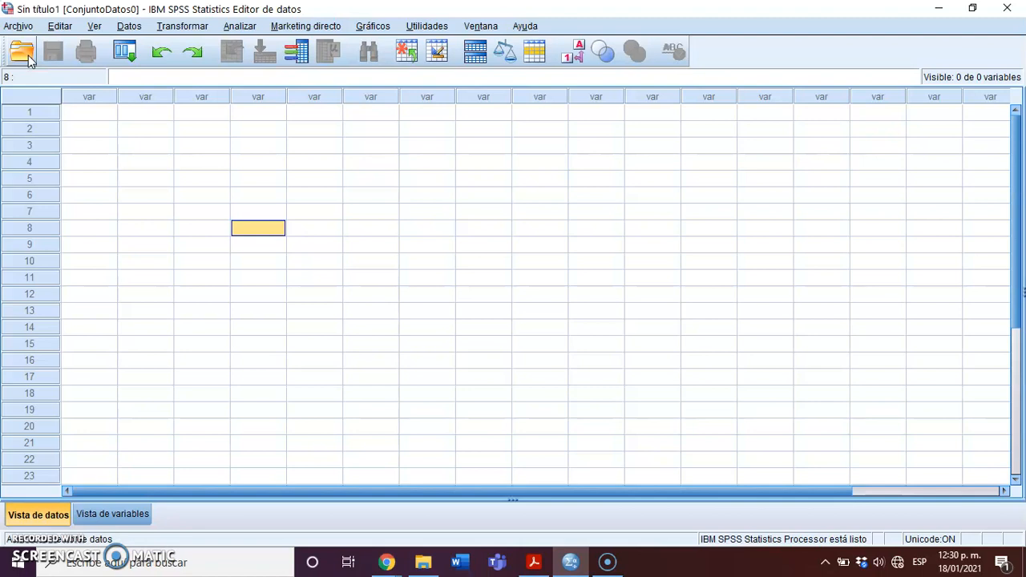
left_click(28, 60)
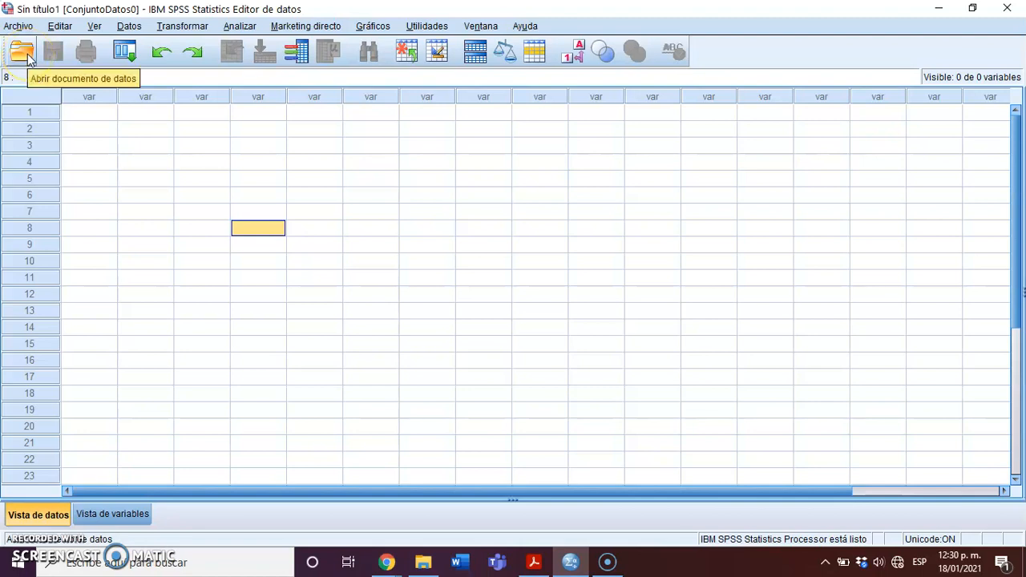
left_click(28, 60)
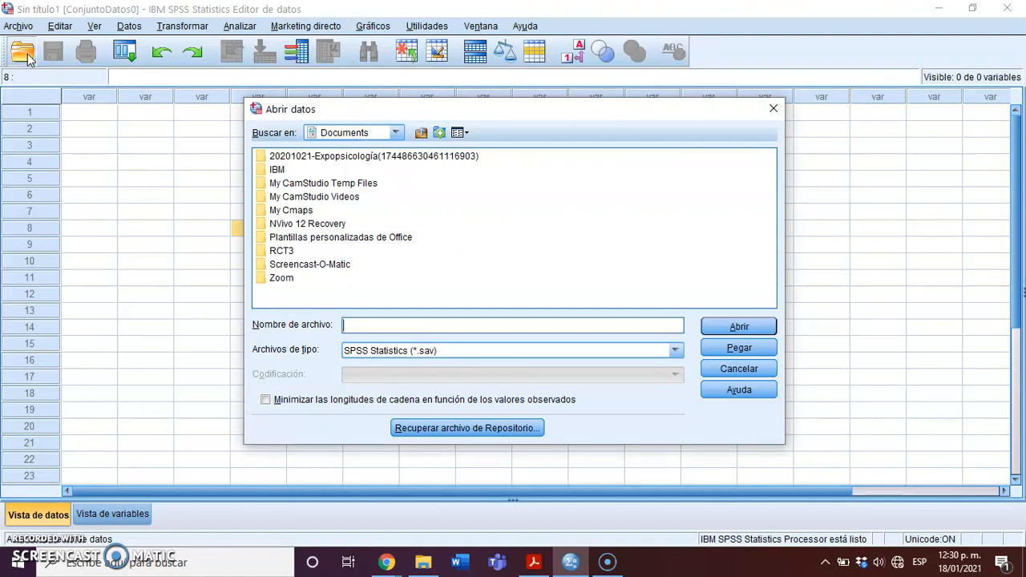
left_click(377, 132)
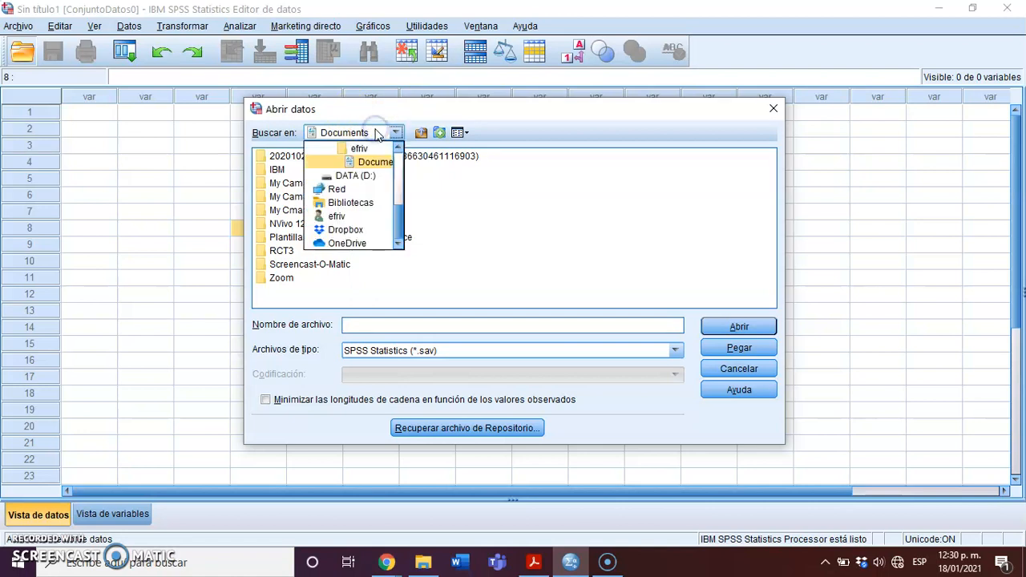
left_click(357, 230)
double_click(284, 183)
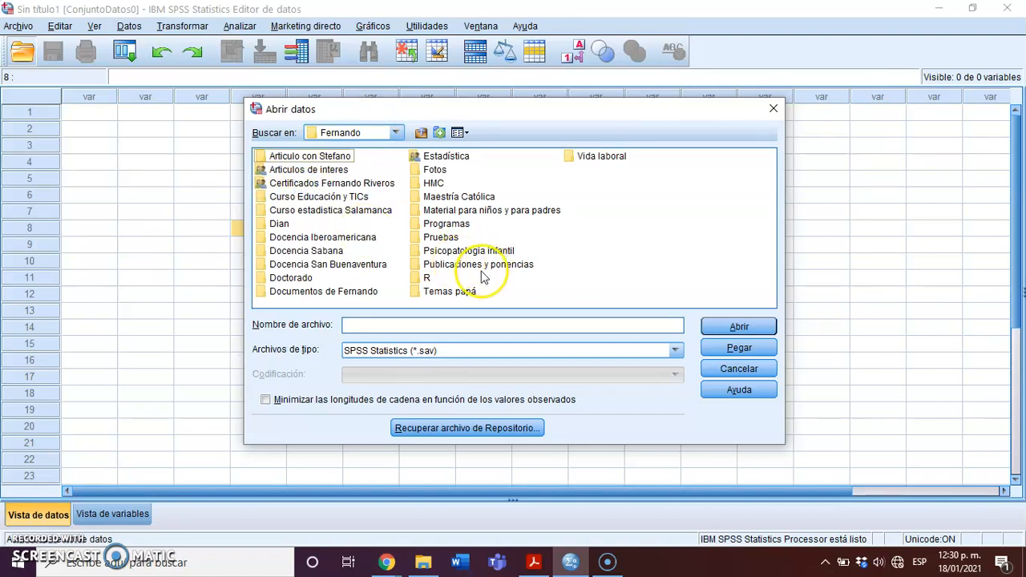
double_click(480, 264)
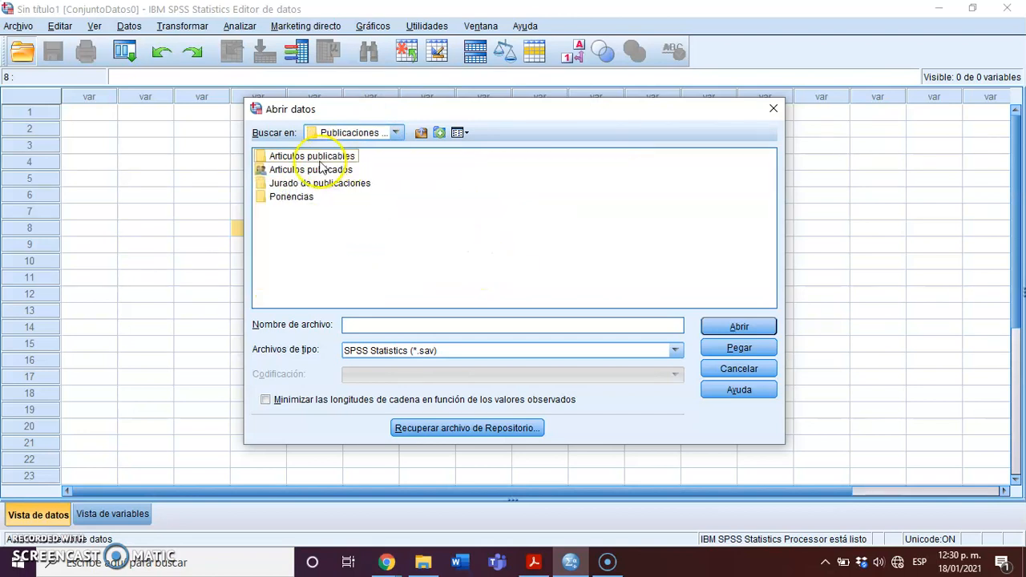
double_click(321, 157)
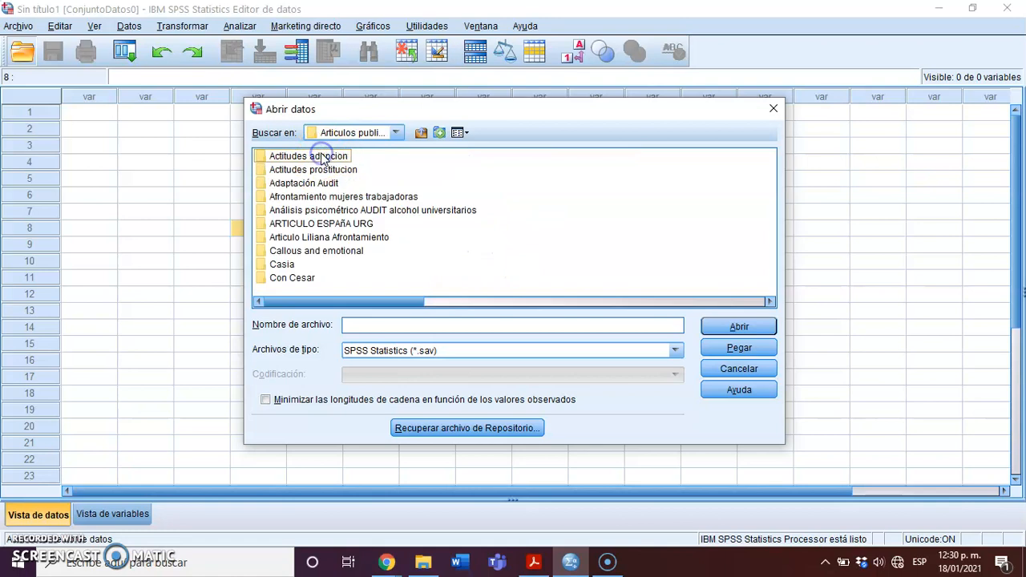
Browse into the Diseño escalas folder and open its Actitudes violencia pareja subfolder
left_click(321, 251)
scroll(322, 250, "down", 3)
left_click(322, 251)
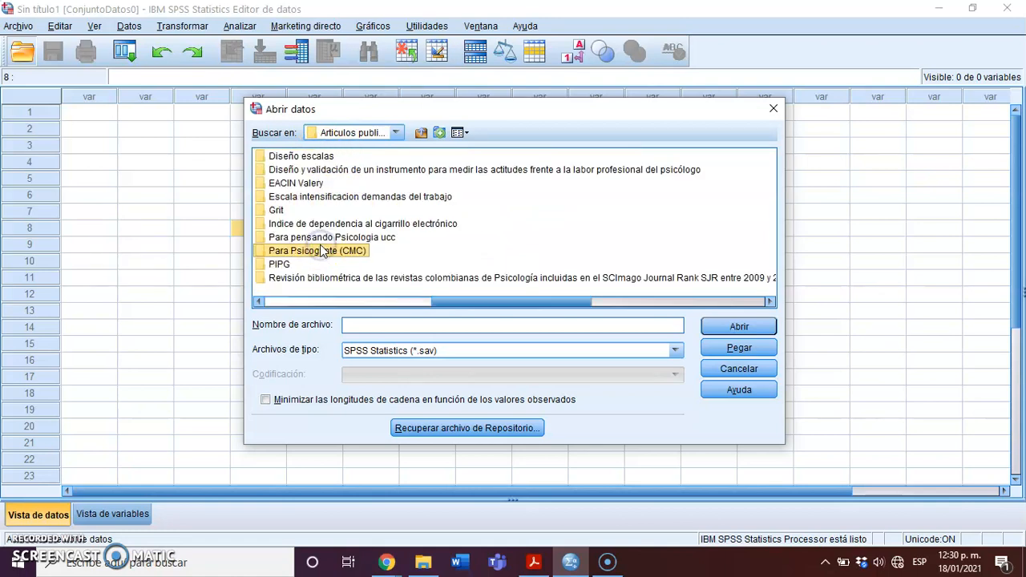
double_click(298, 157)
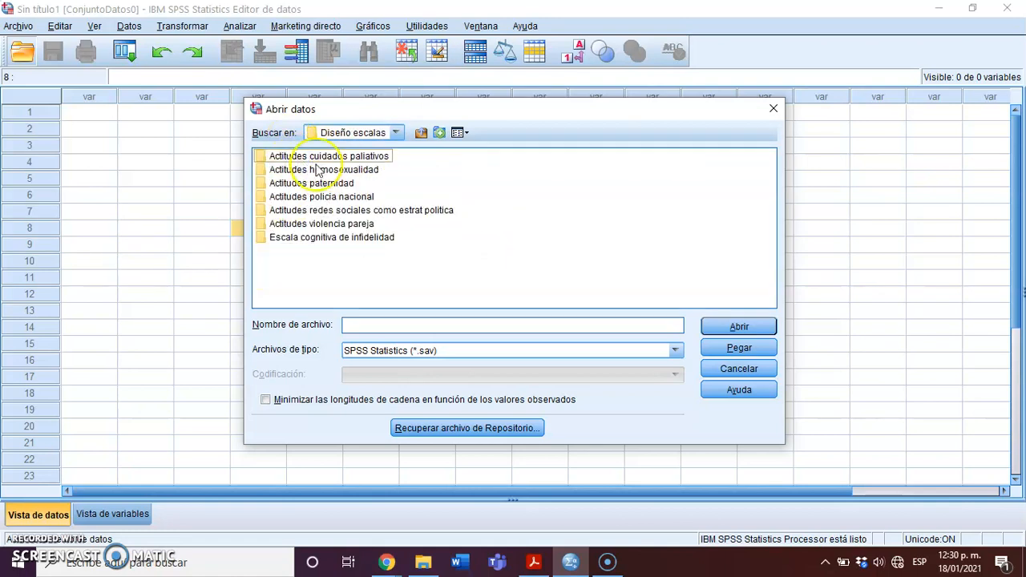
left_click(365, 226)
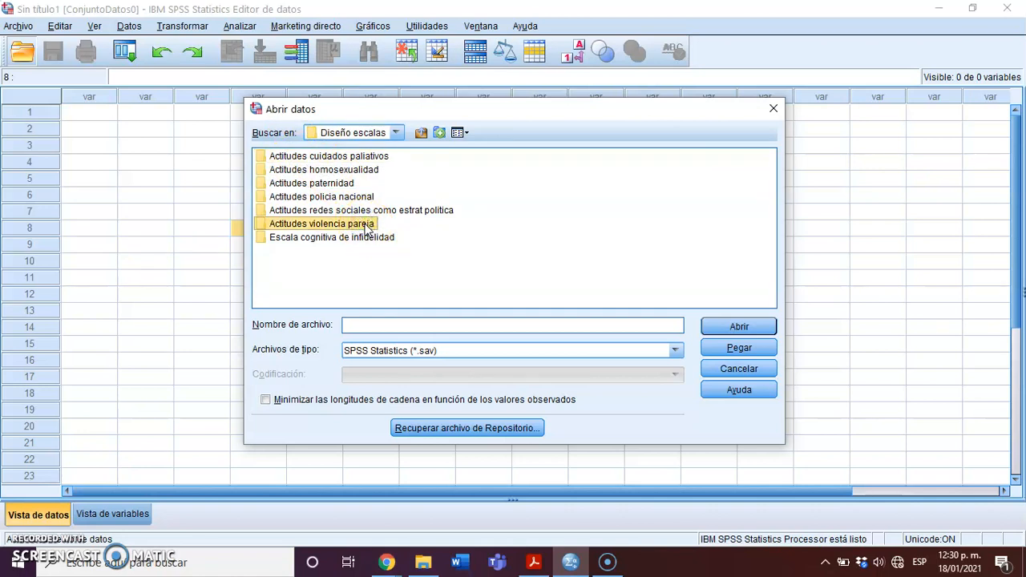
key("Return")
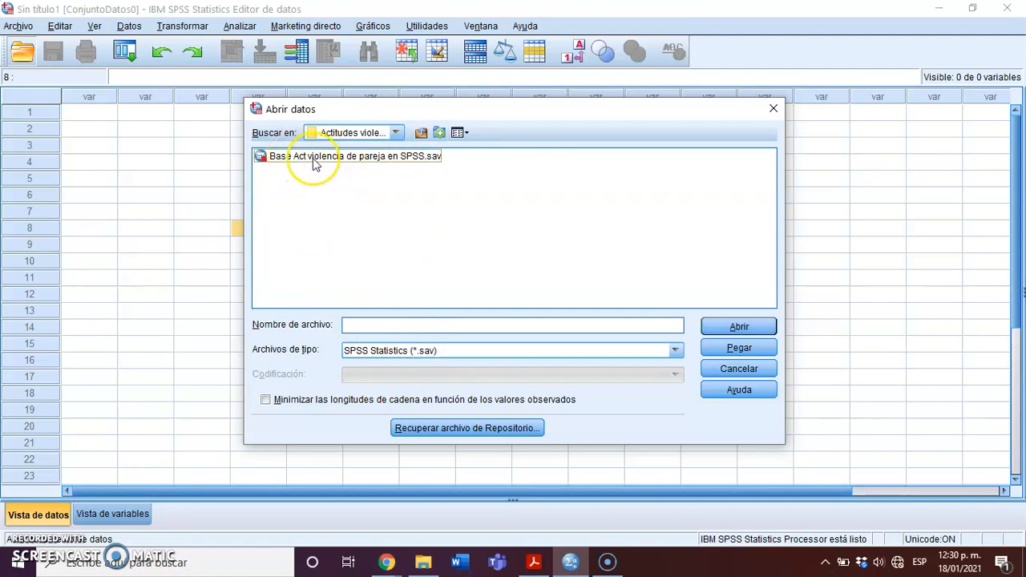
Set the file type to open to Excel (*.xls, *.xlsx, *.xlsm)
left_click(407, 357)
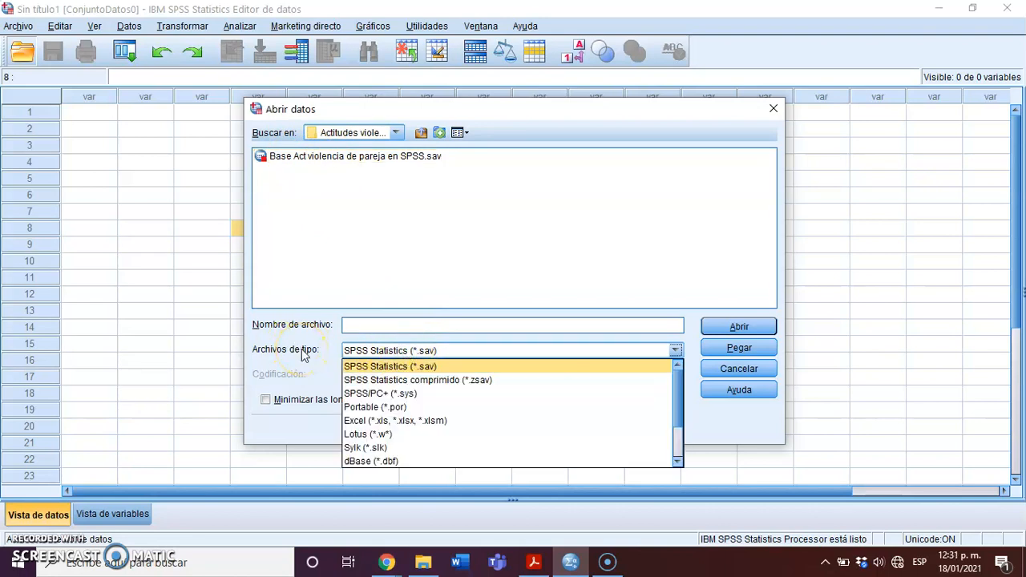
left_click(414, 423)
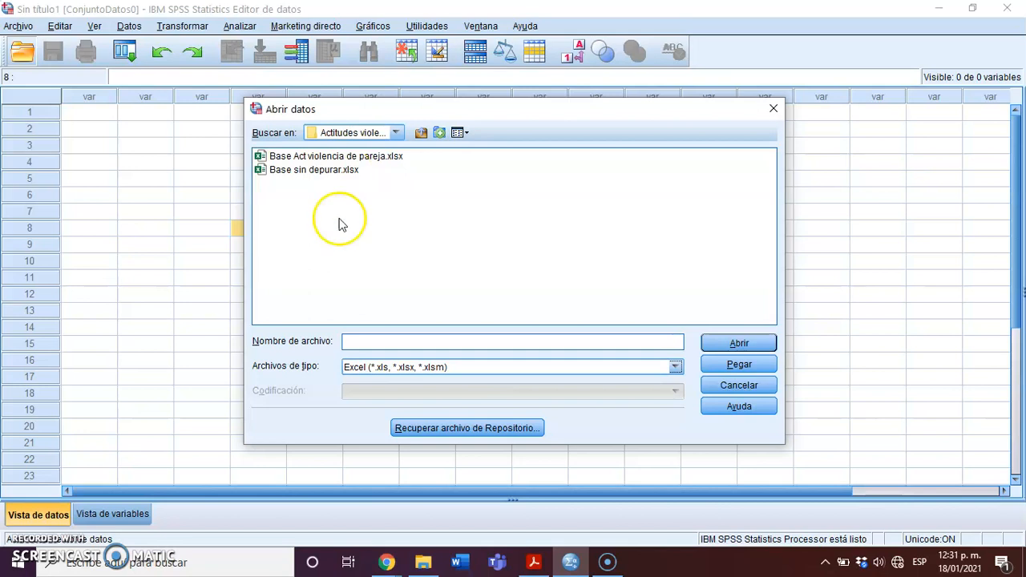
left_click(425, 369)
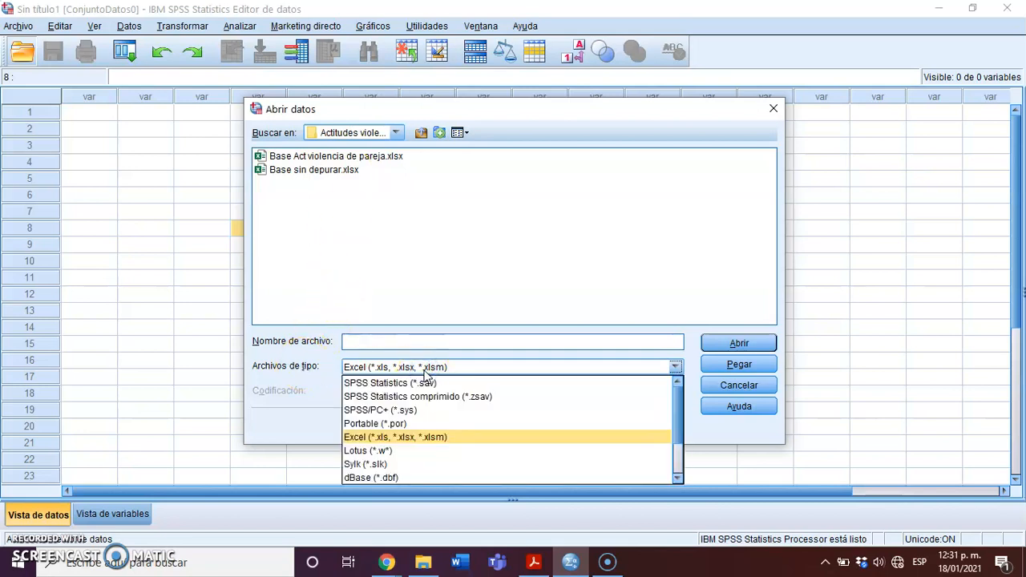
left_click(313, 373)
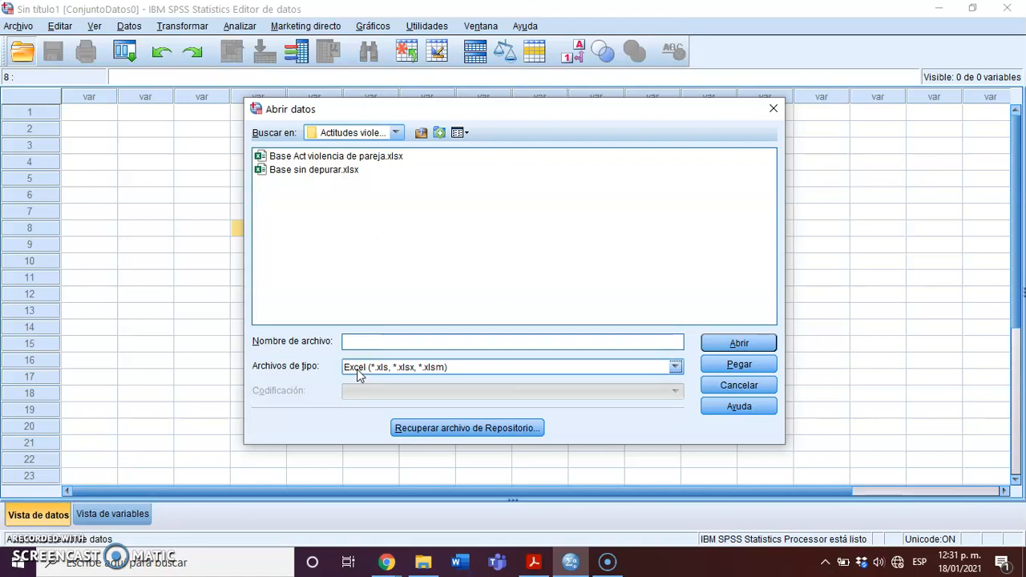
Import the Base [A1:BC362] worksheet from Base Act violencia de pareja.xlsx, reading variable names from the first row
left_click(358, 158)
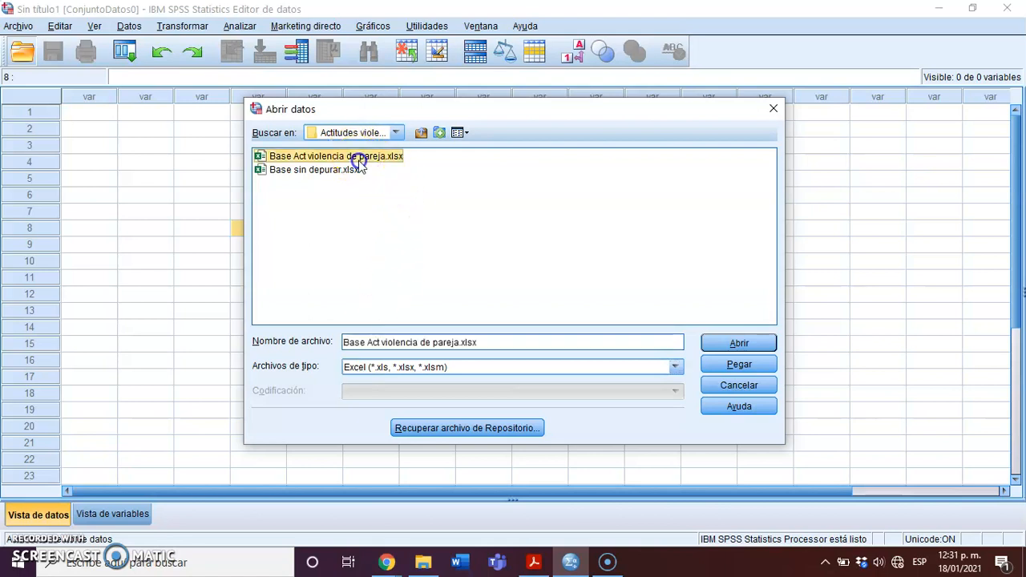
left_click(735, 345)
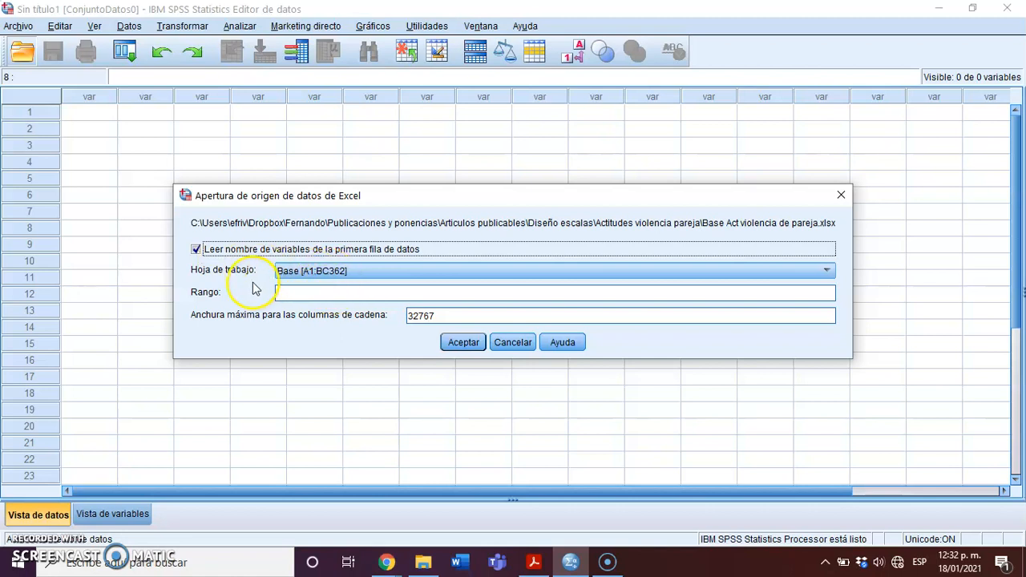
left_click(309, 271)
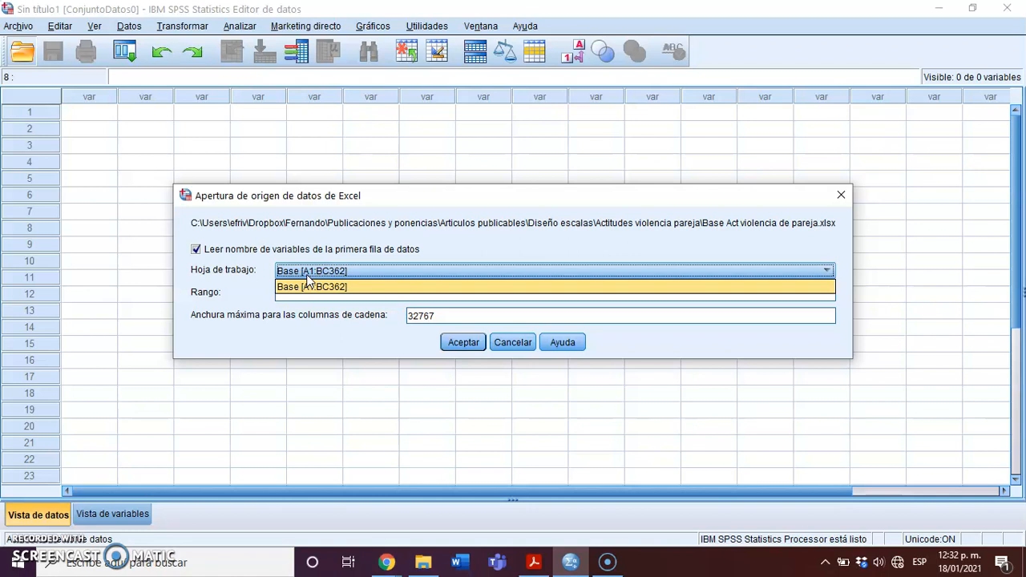
left_click(311, 286)
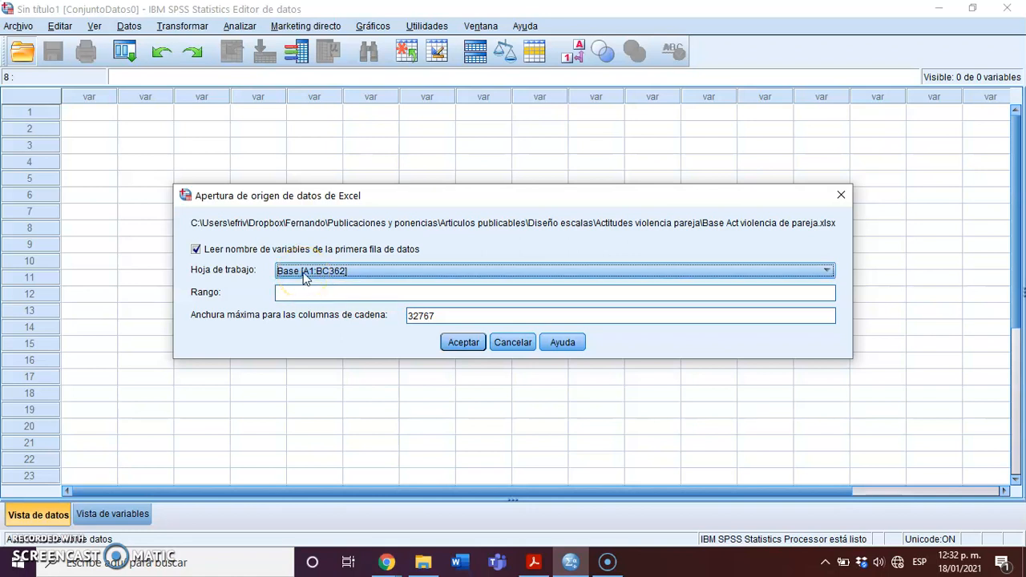
left_click(463, 342)
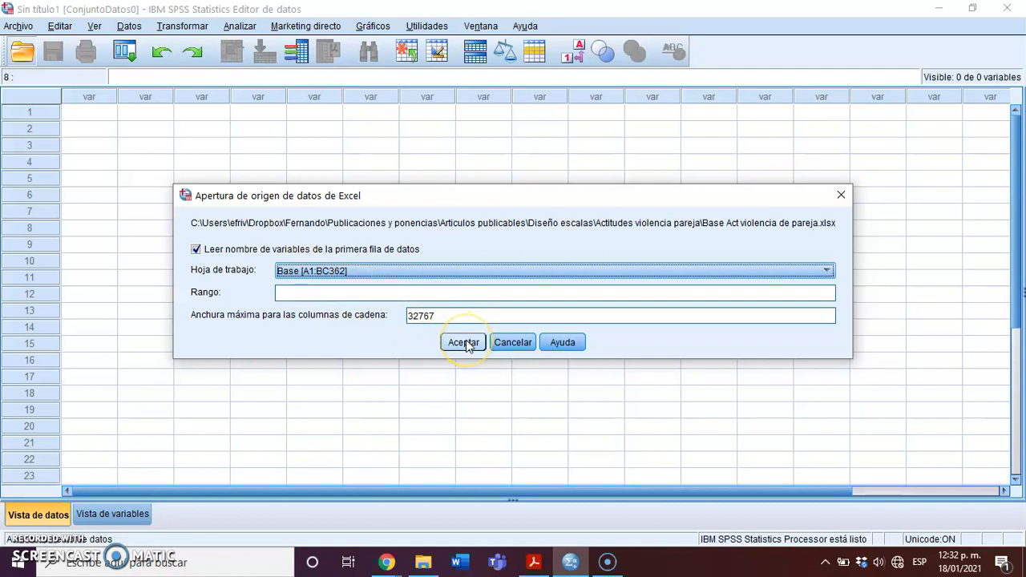
left_click(465, 343)
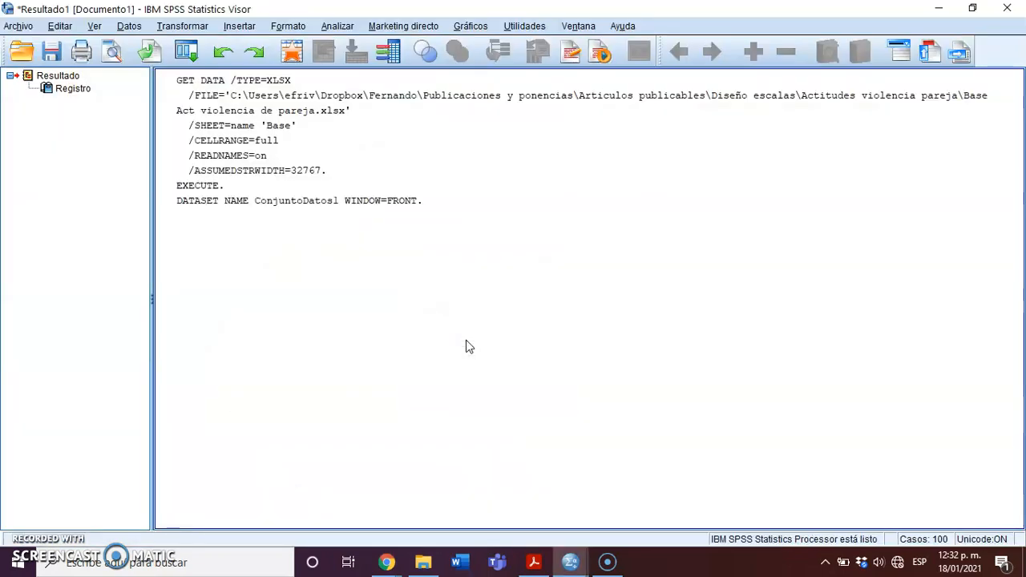
Leave the output viewer and bring the imported, untitled dataset's data editor to the front
left_click(412, 345)
left_click(1007, 10)
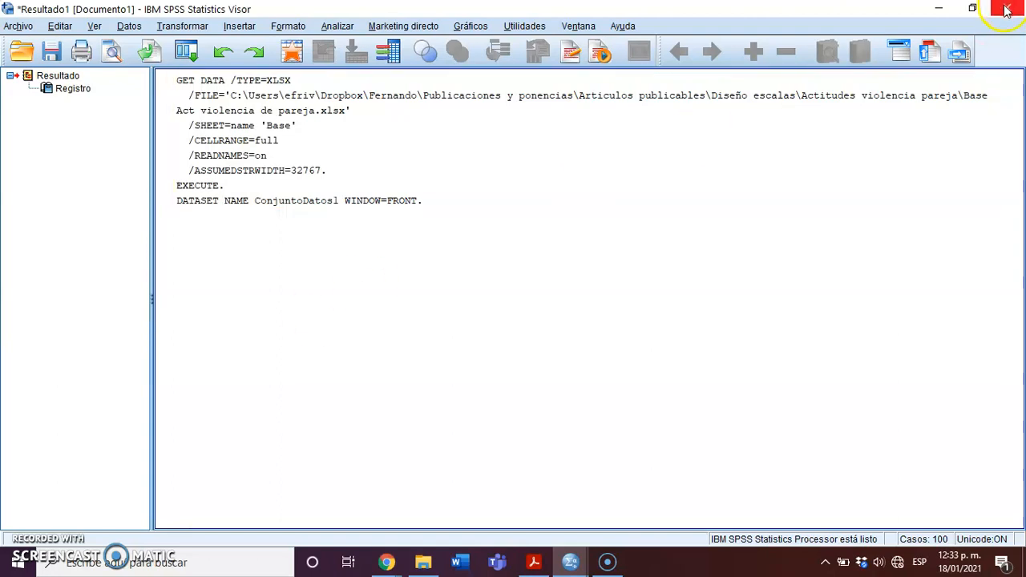
left_click(566, 568)
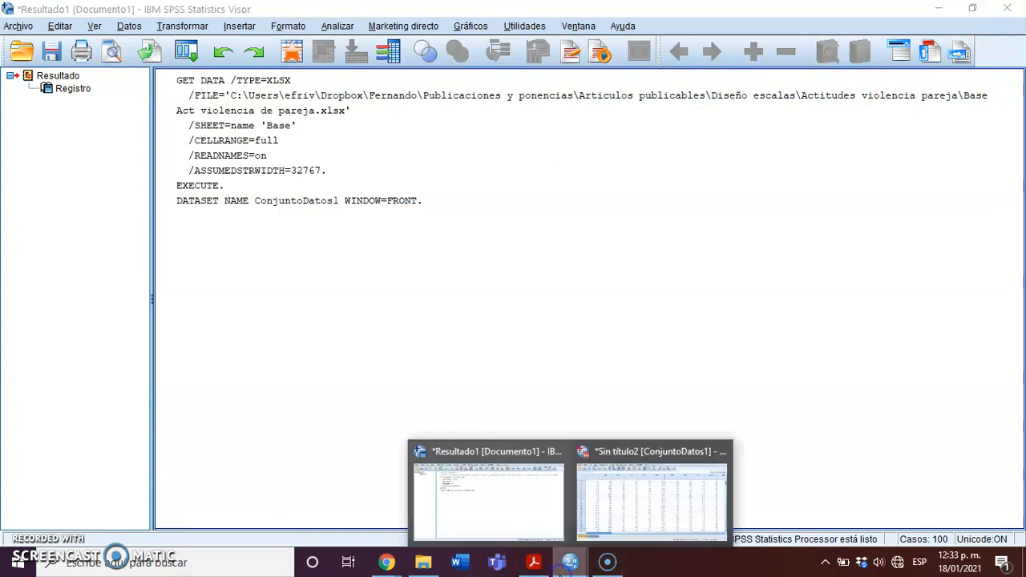
left_click(601, 495)
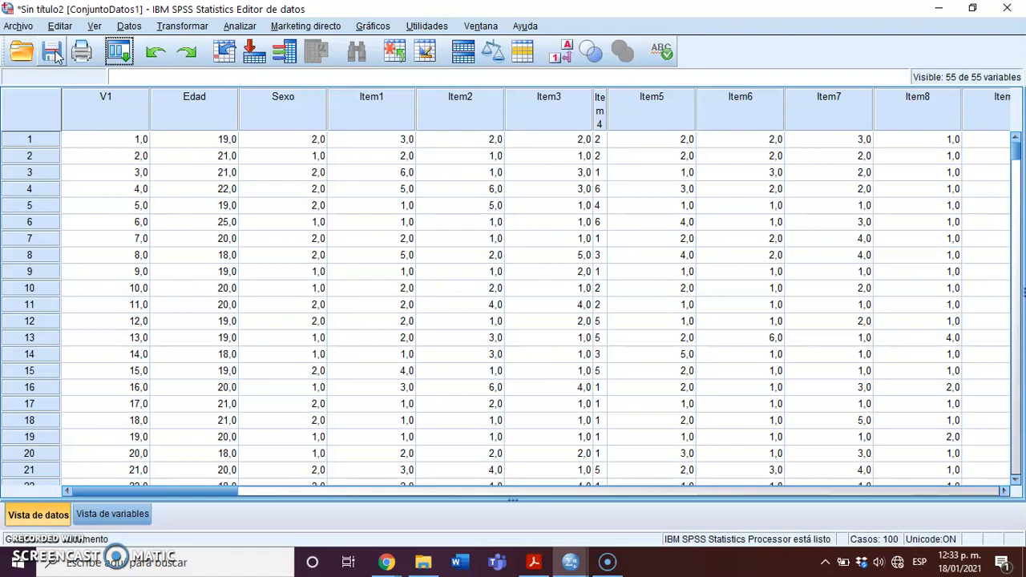
Start saving the untitled dataset as a new file and choose the Actitudes violencia pareja folder as its location
left_click(23, 25)
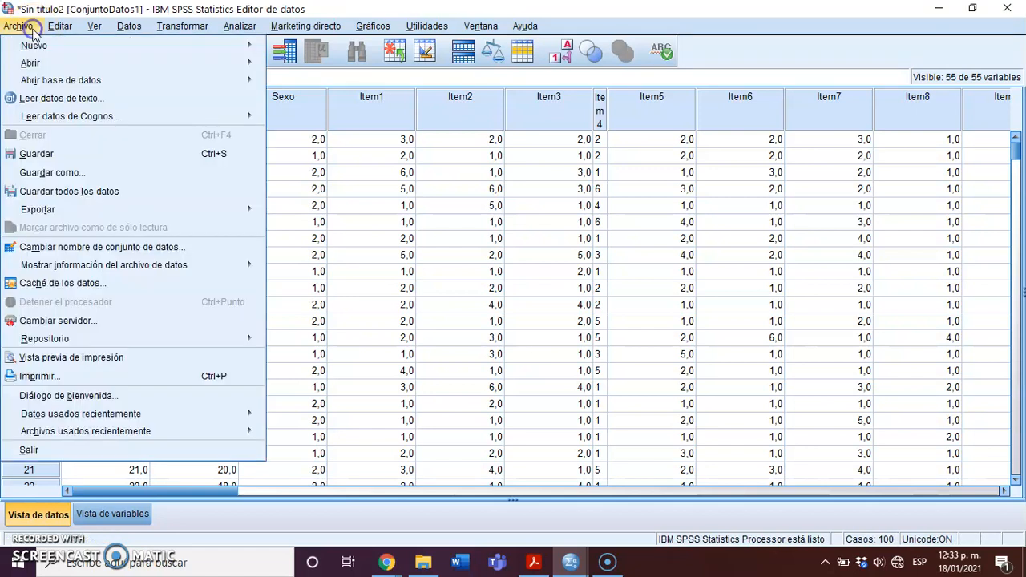
left_click(72, 175)
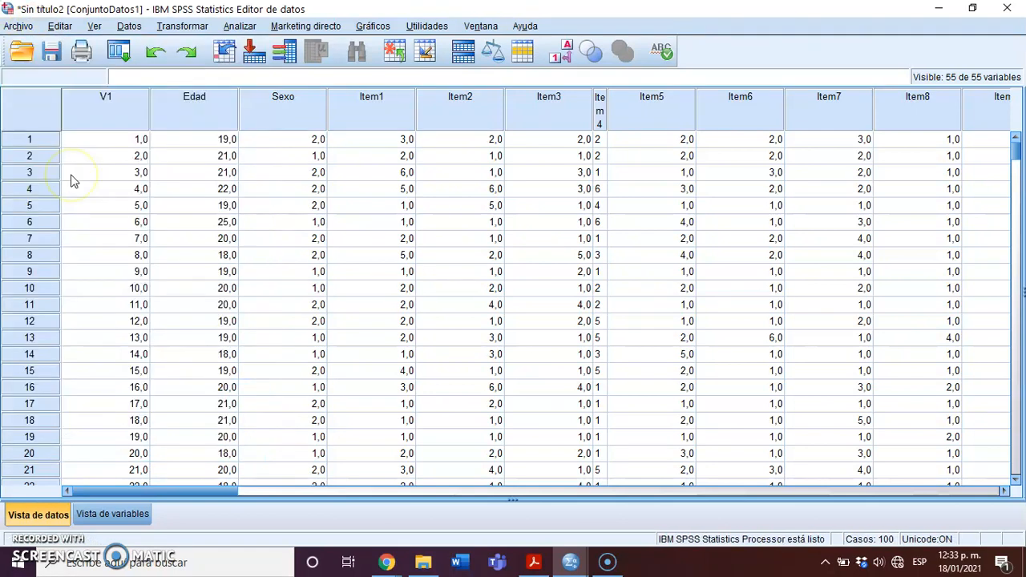
left_click(64, 51)
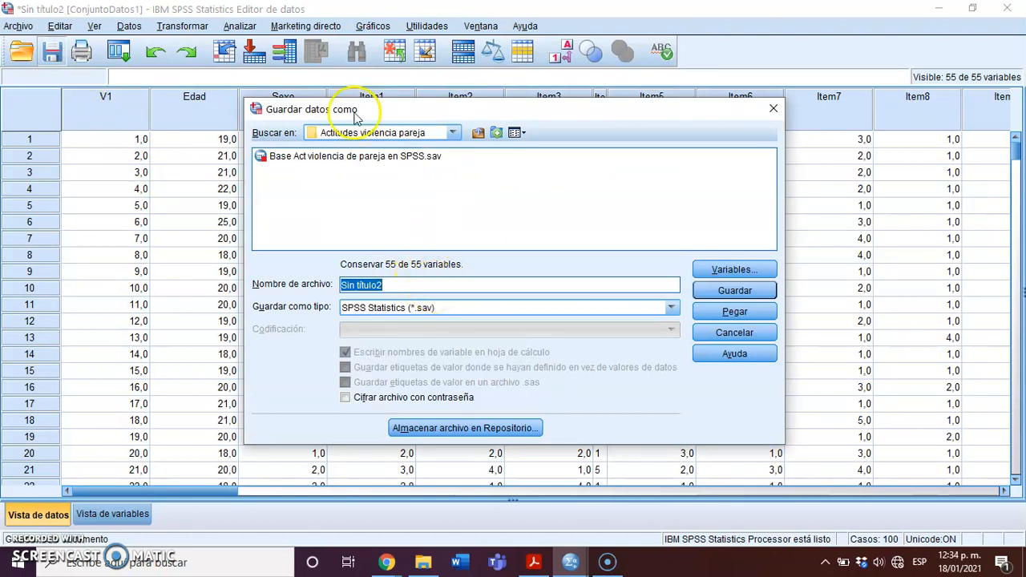
left_click(452, 132)
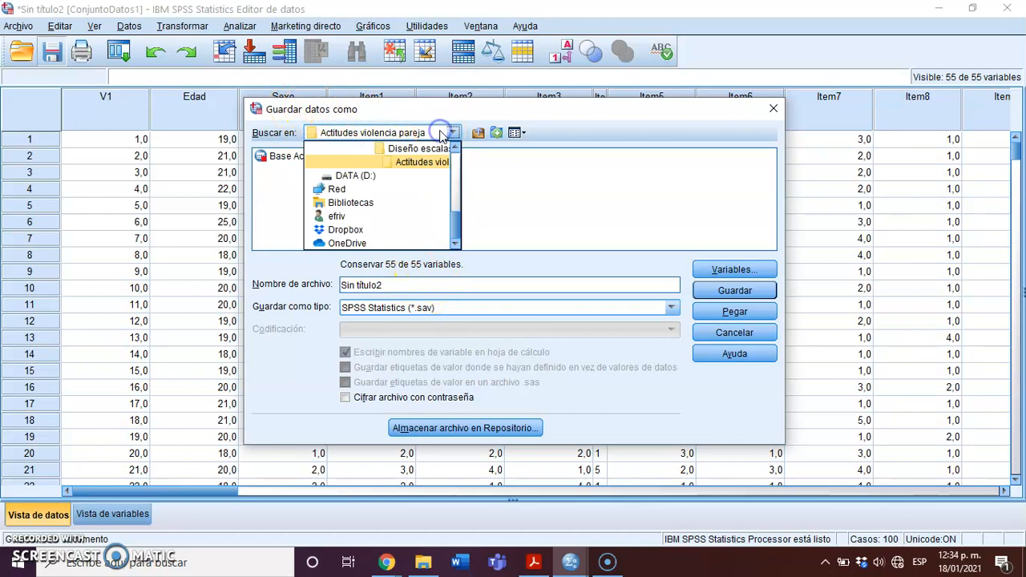
left_click_drag(456, 210, 455, 197)
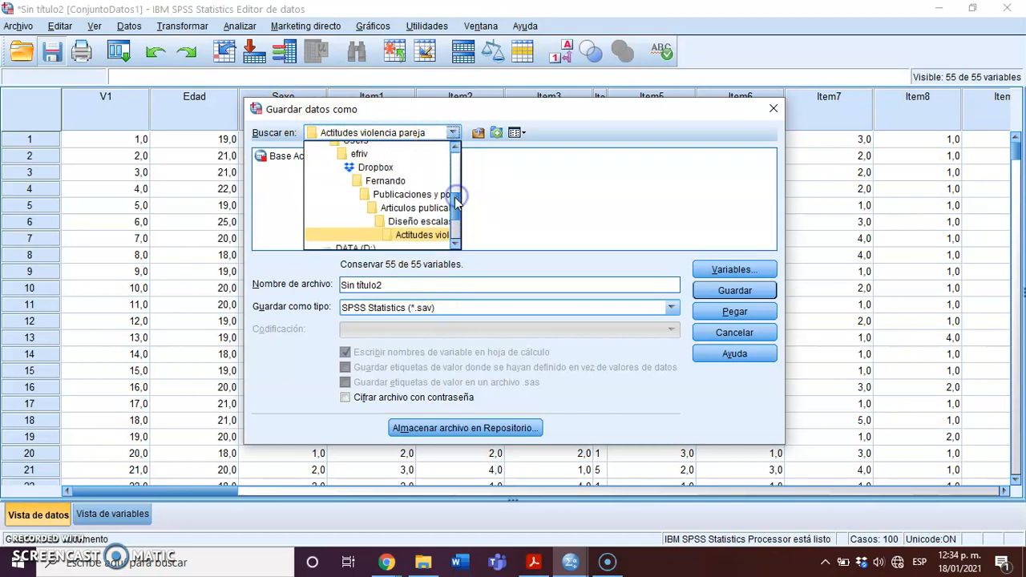
left_click(421, 236)
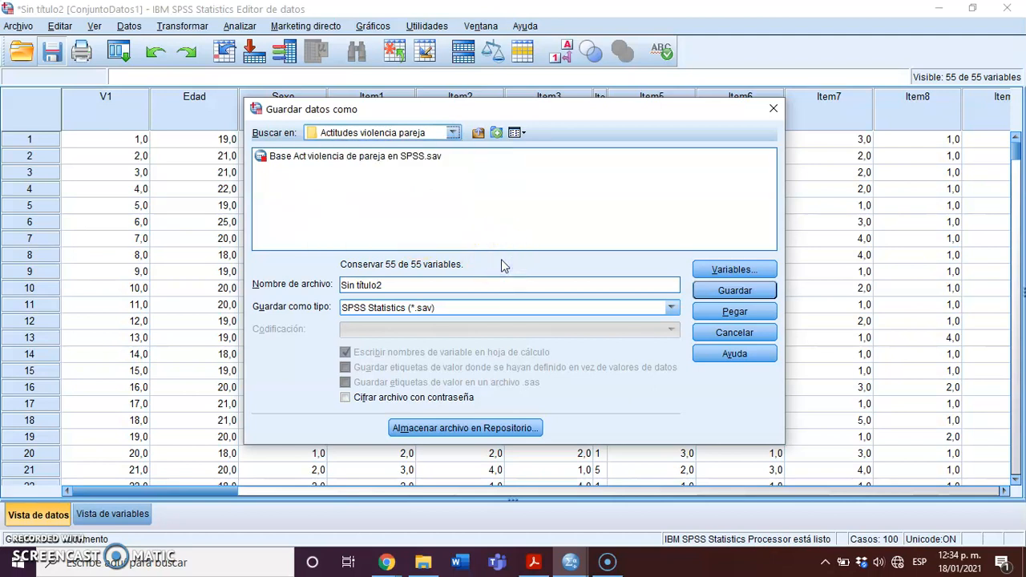
Replace the default file name with Base violencia de pareja SPSS
left_click(400, 288)
left_click_drag(393, 287, 298, 281)
key("BackSpace")
type("Base ")
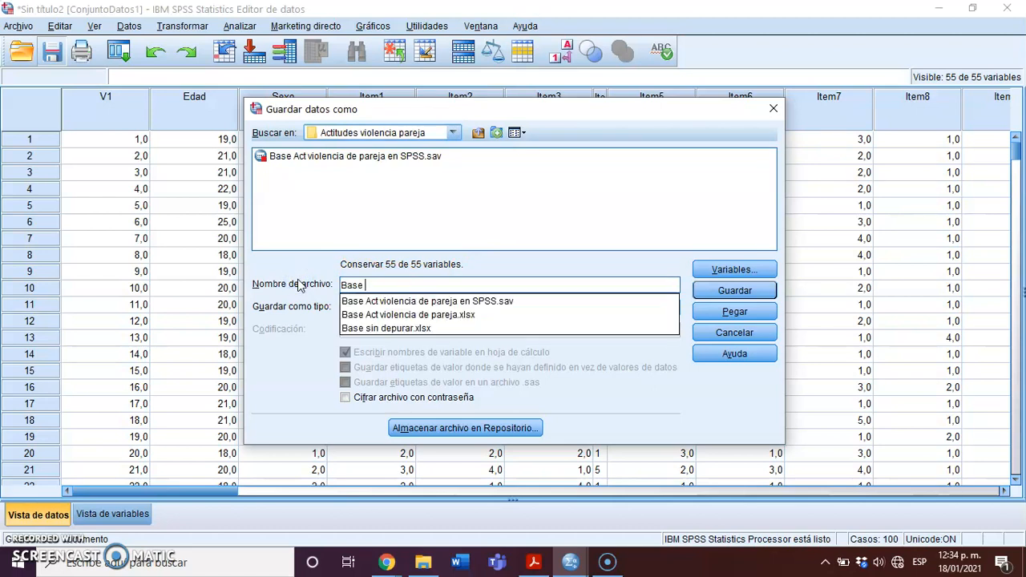
type("violen")
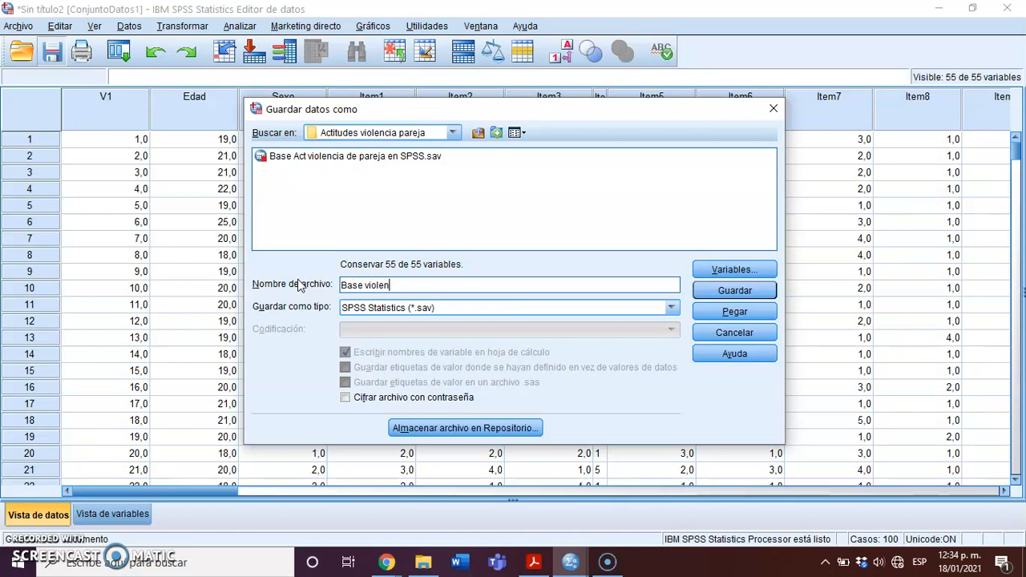
type("cia de pareja SPSS")
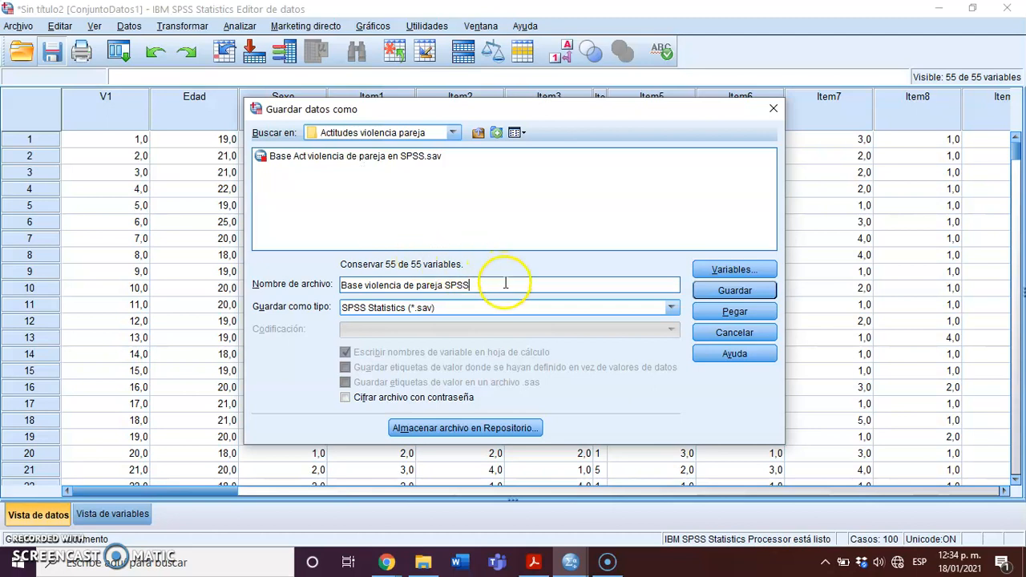
Change the file name to Base Final and save the dataset in SPSS Statistics (*.sav) format
left_click_drag(505, 283, 363, 289)
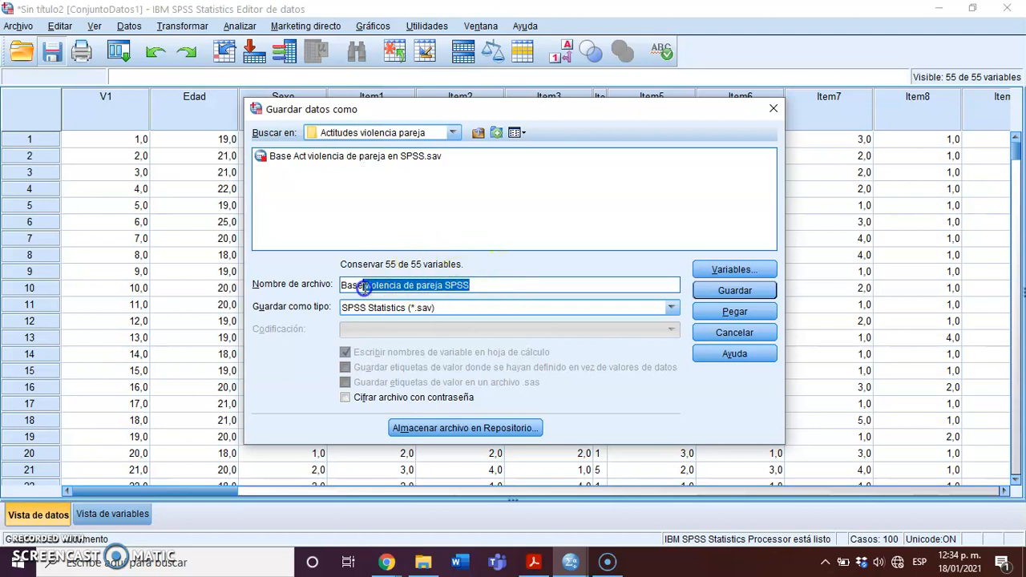
type("Fia")
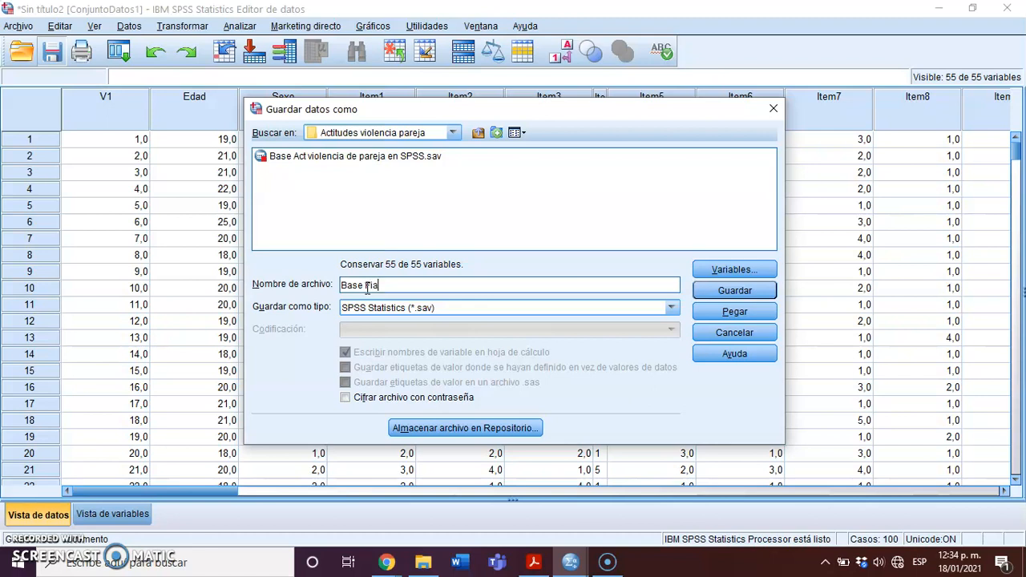
key("BackSpace")
key("BackSpace")
type("inal")
left_click(735, 291)
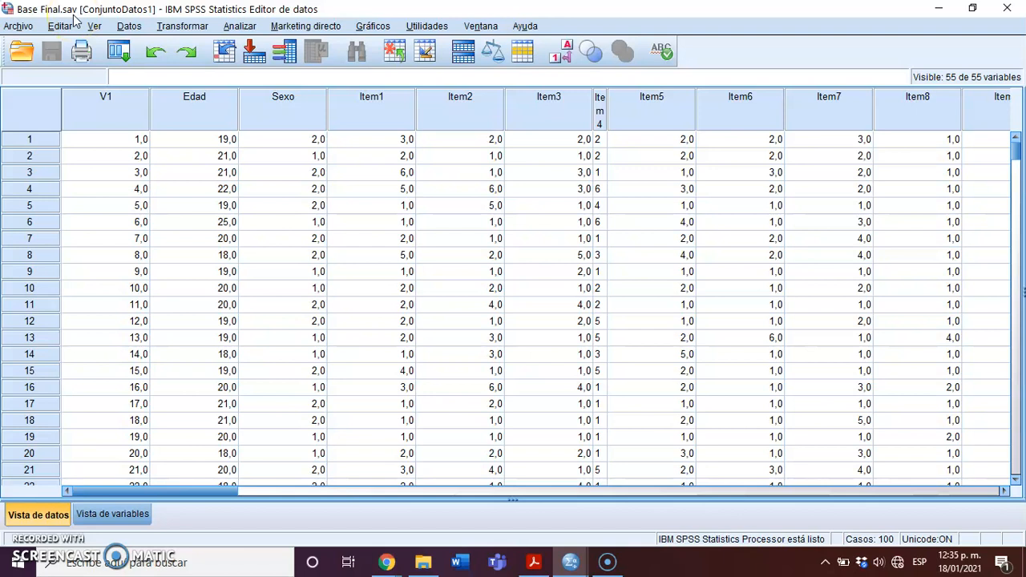
Switch to File Explorer and locate the saved Base Final dataset and the source Excel workbook in the Actitudes violencia pareja folder
left_click(425, 566)
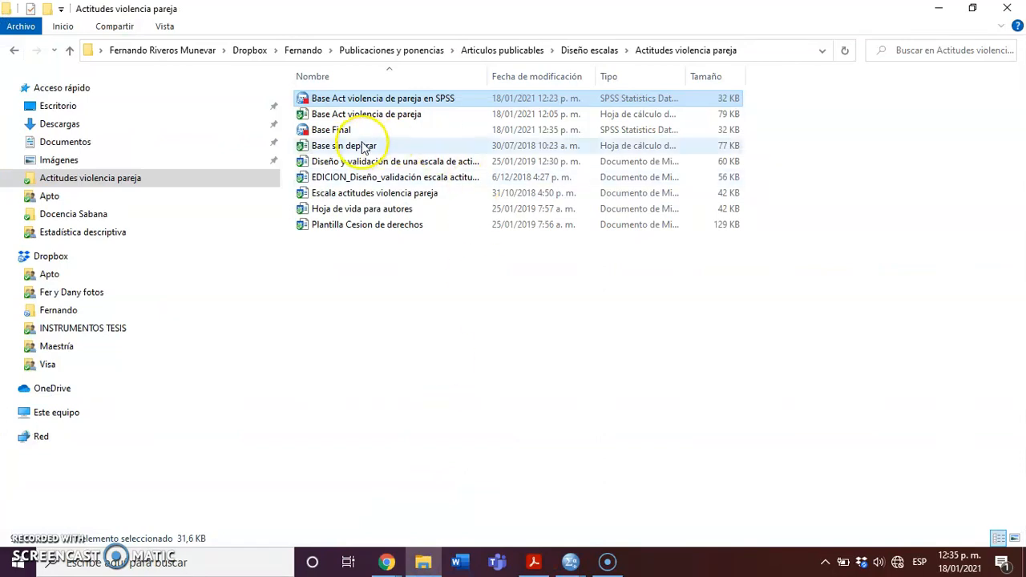
left_click(361, 131)
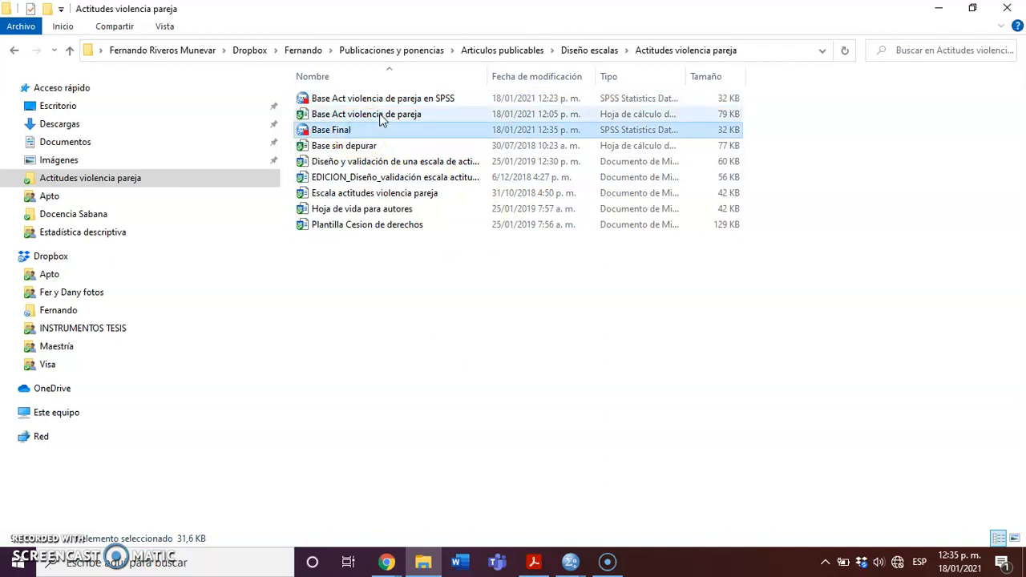
left_click(381, 118)
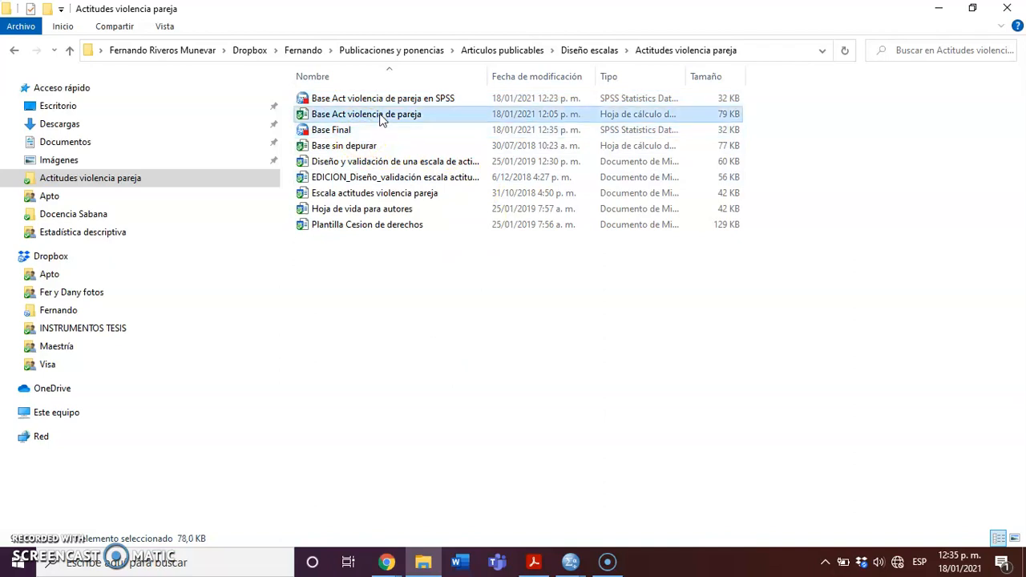
left_click(405, 133)
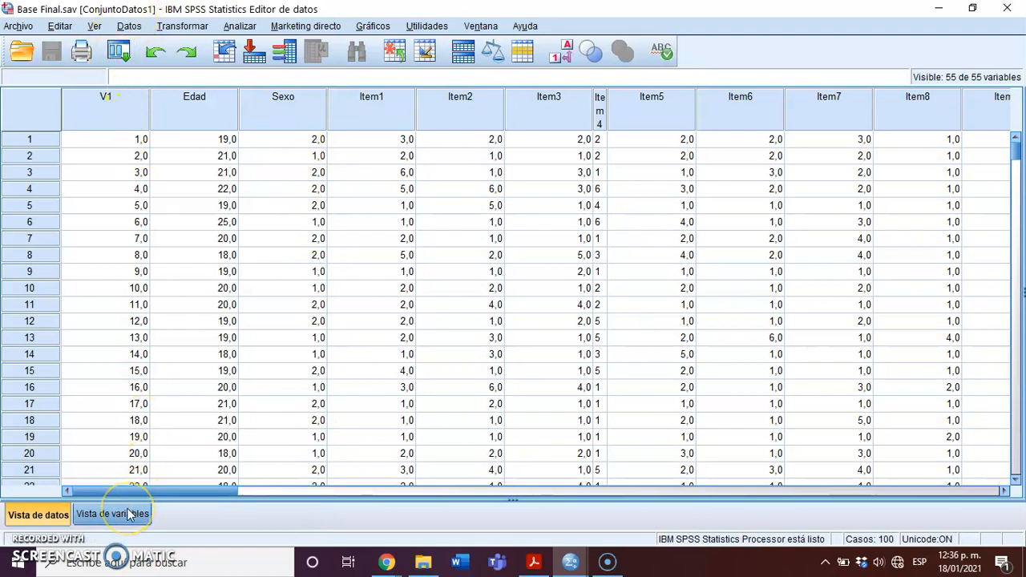
Show the dataset's variable definitions and rename the first variable, V1, as Participante
left_click(70, 515)
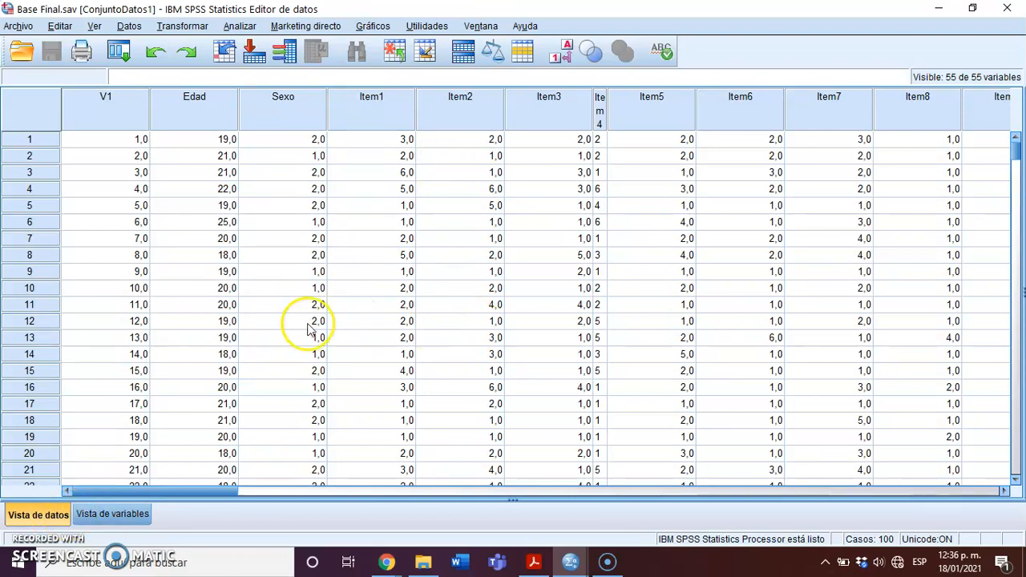
left_click(135, 517)
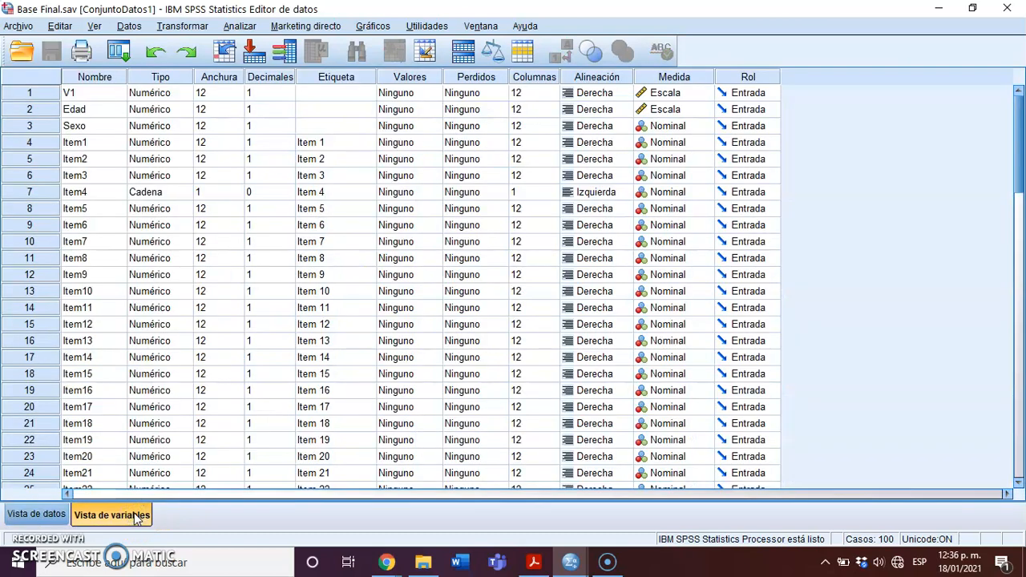
left_click(108, 78)
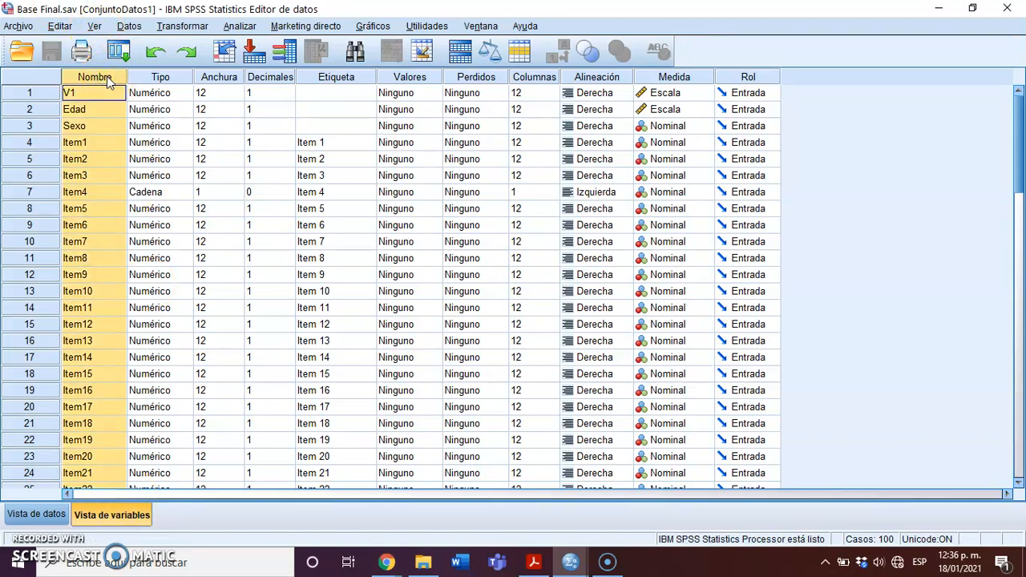
left_click(108, 94)
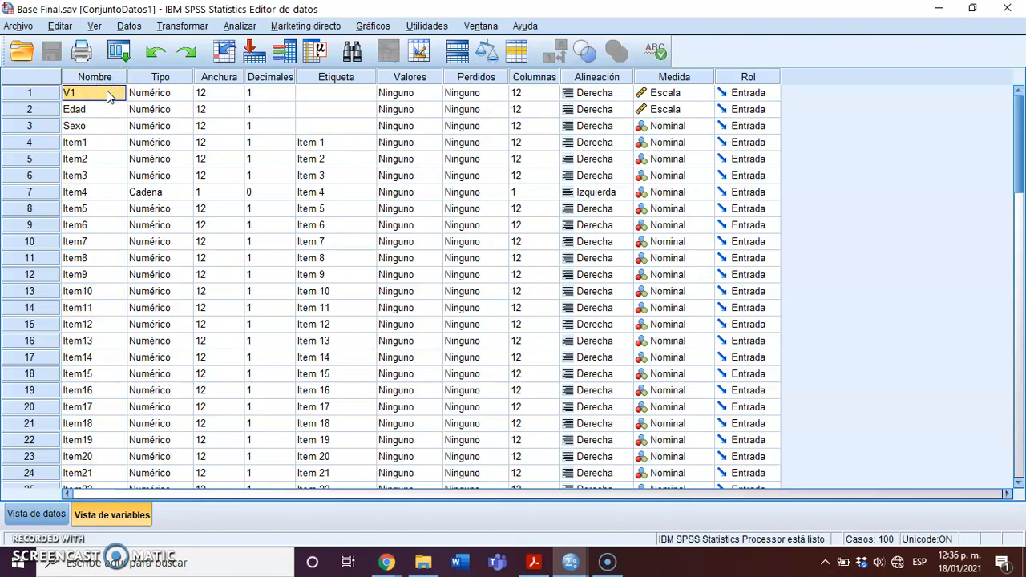
type("Participante")
left_click(139, 126)
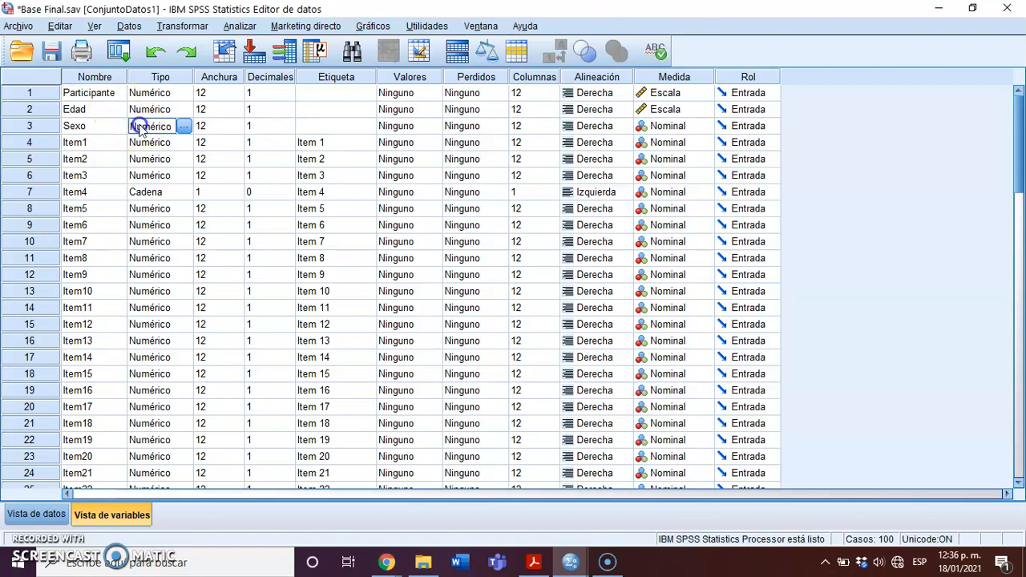
Try to rename the first variable as Participante final, with a space between the words
left_click(118, 95)
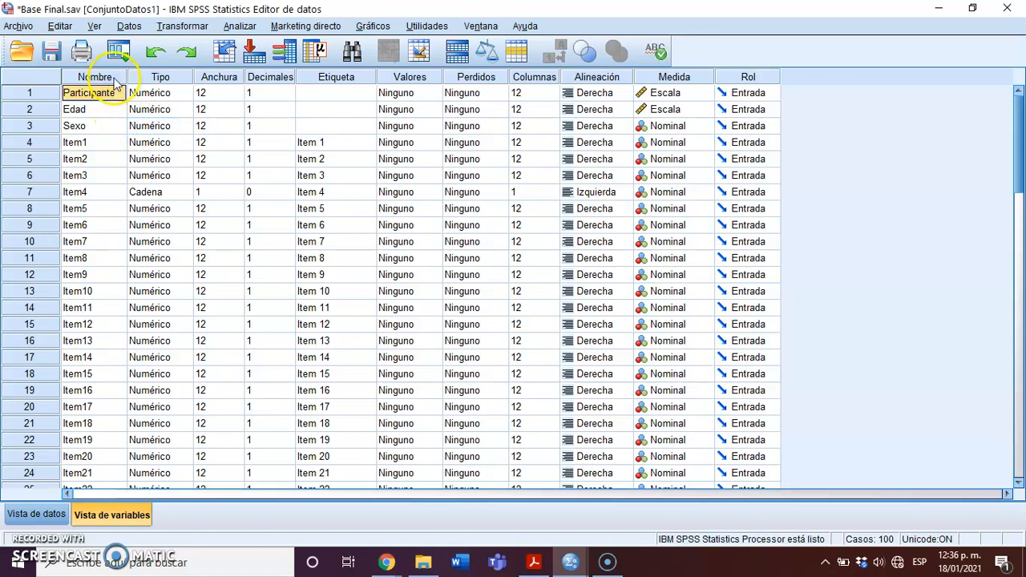
left_click(119, 92)
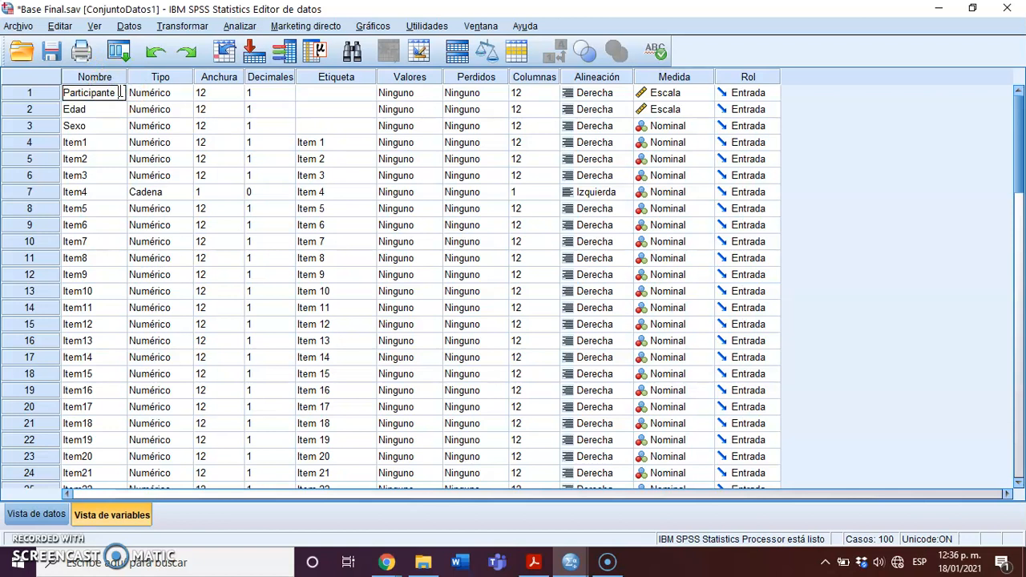
type("final")
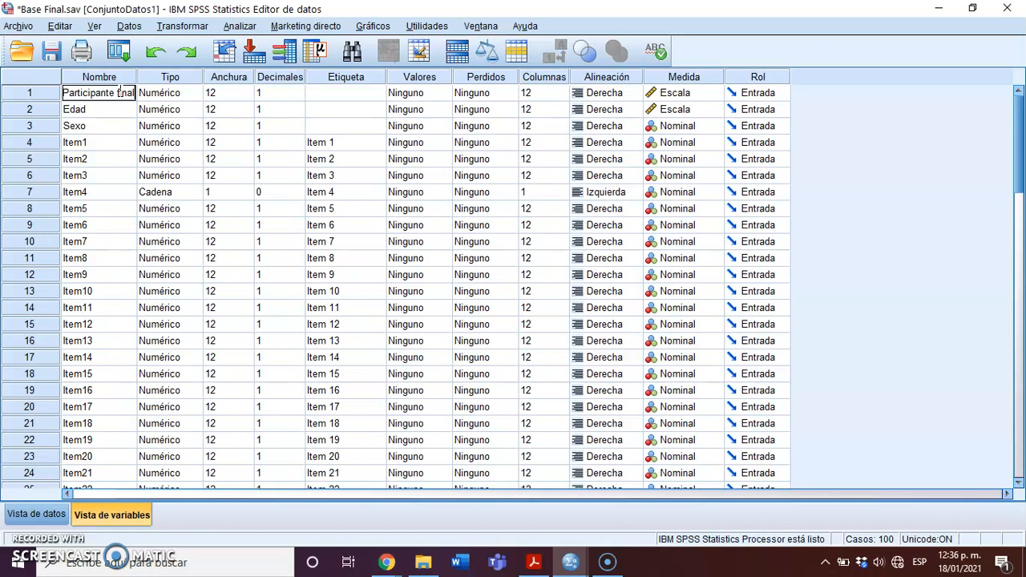
key("Return")
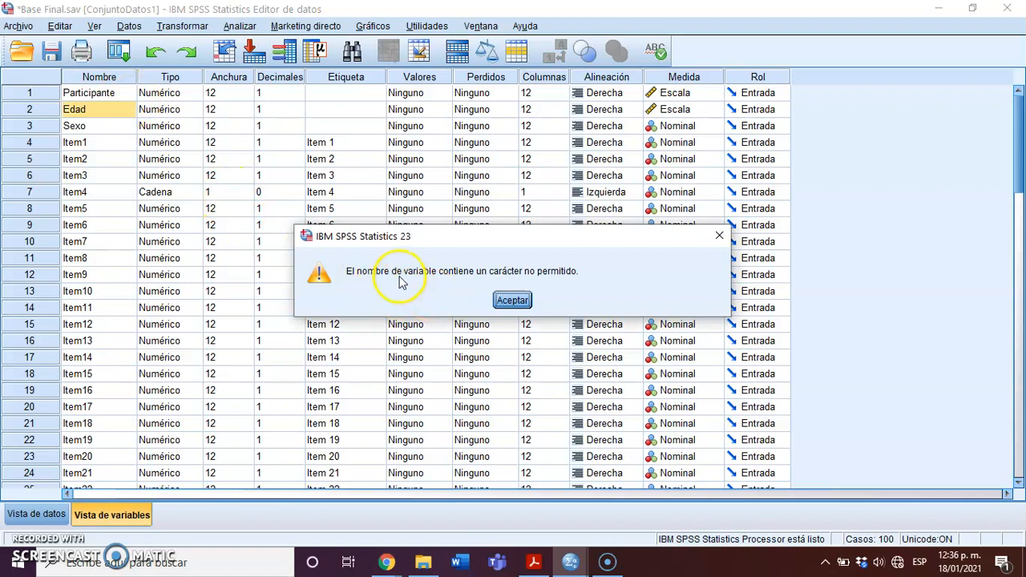
left_click(523, 296)
left_click(512, 299)
Rename the first variable as ParticipanteFinal, without a space
left_click(122, 94)
left_click(125, 94)
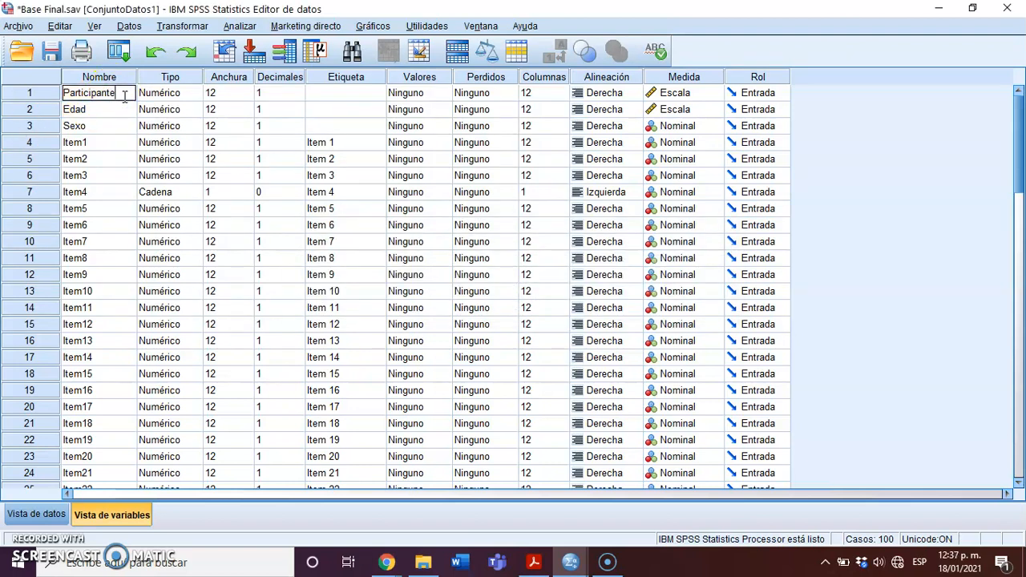
type("Final")
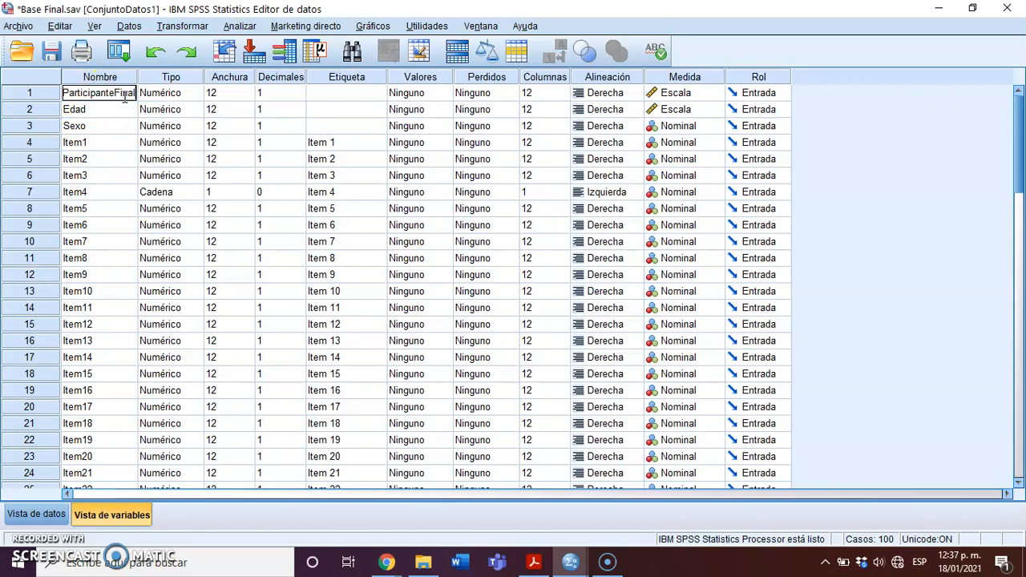
key("Return")
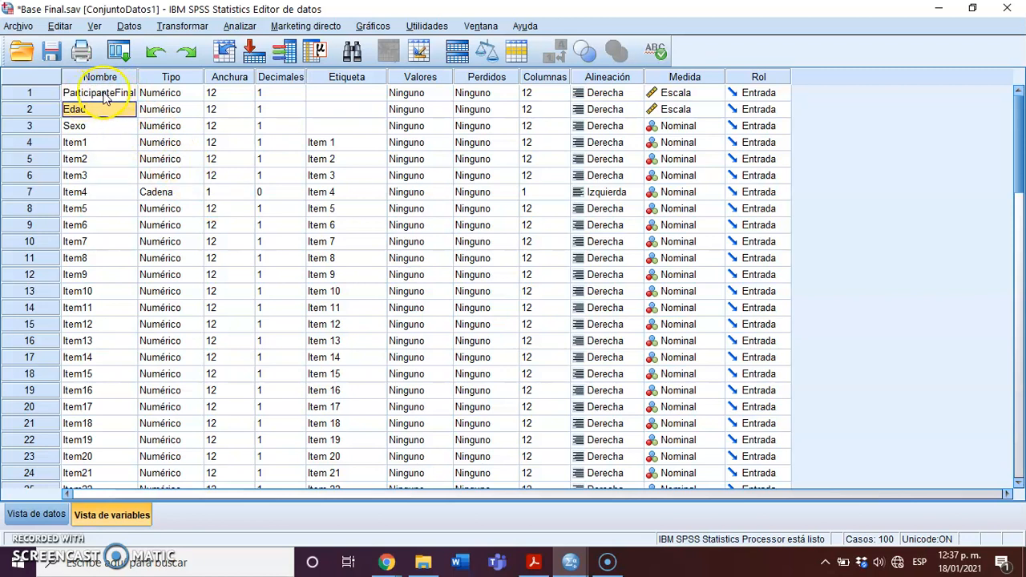
Give the ParticipanteFinal variable the label Participante final
left_click(369, 94)
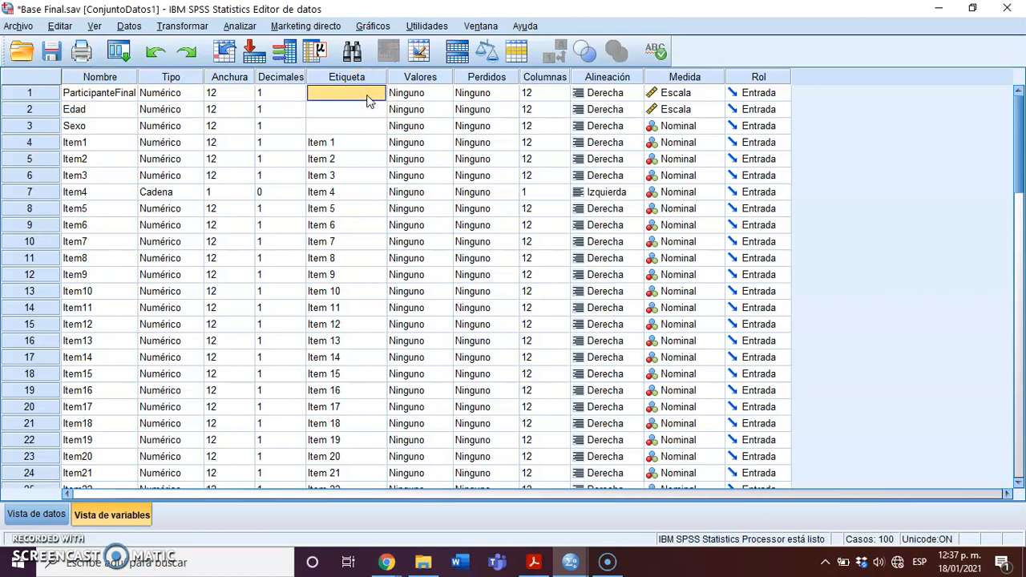
type("Participante fina")
key("Down")
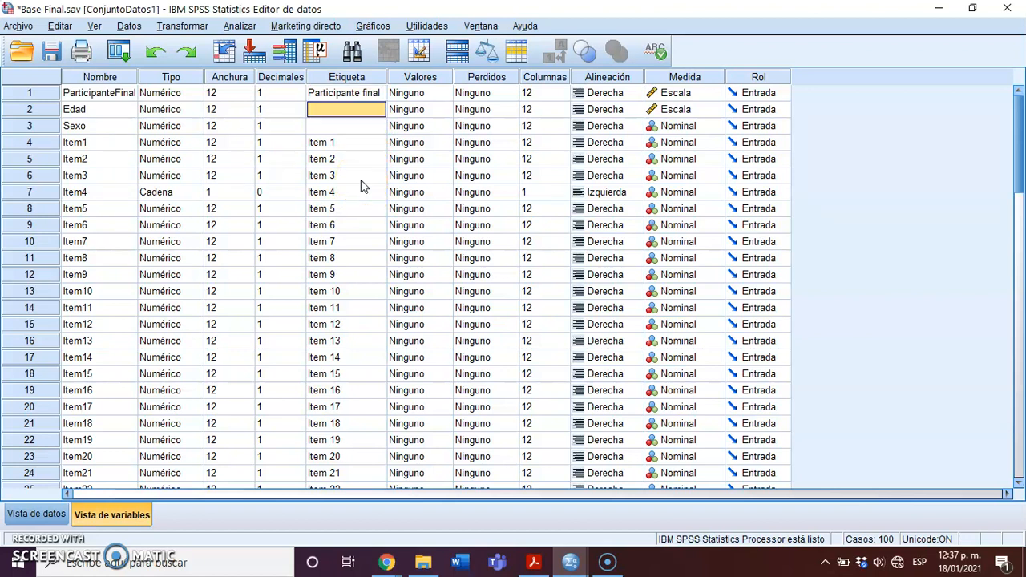
Review the variable names, labels and types, and examine the type options for ParticipanteFinal without changing them
left_click(121, 77)
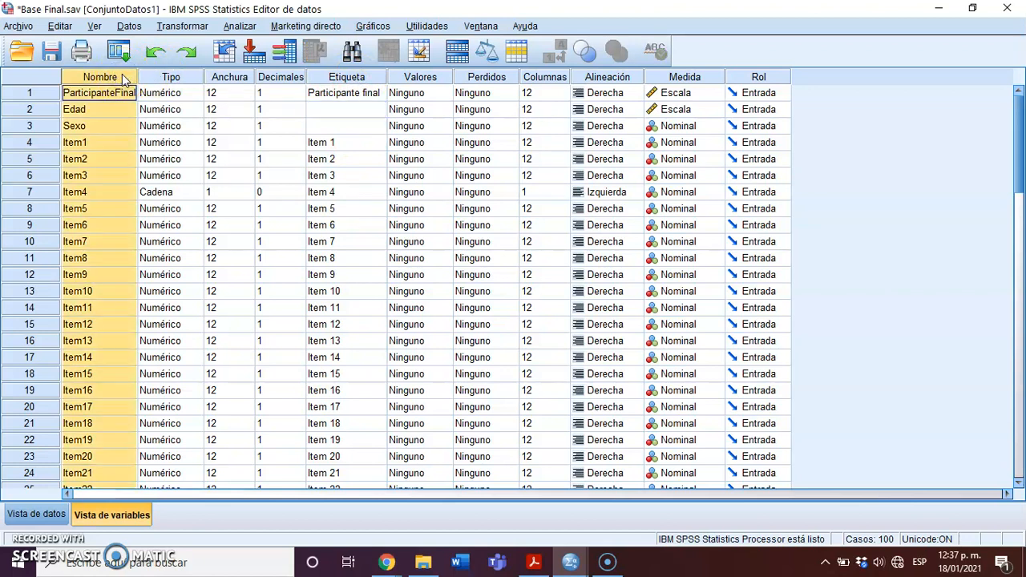
left_click(337, 78)
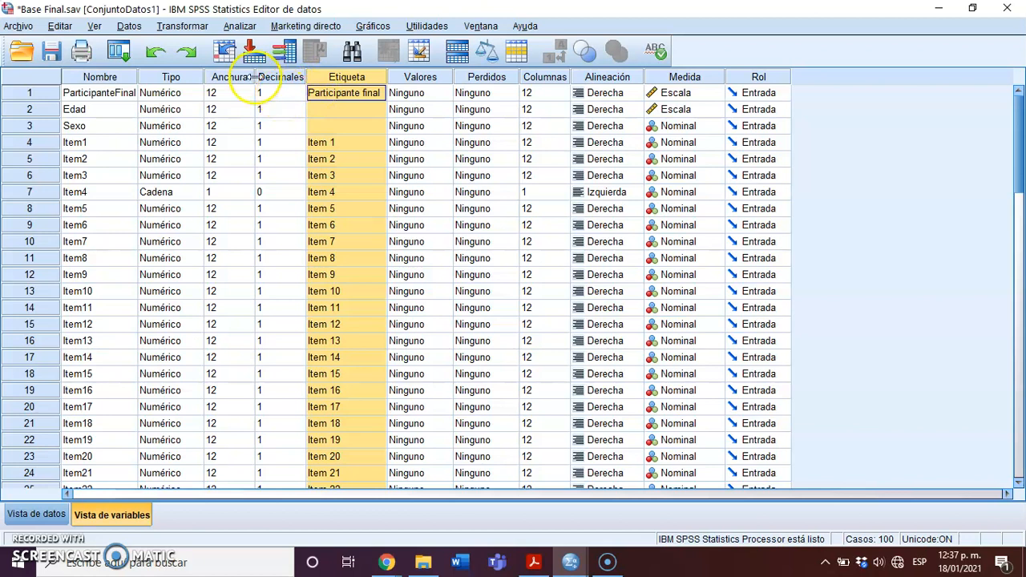
left_click(183, 81)
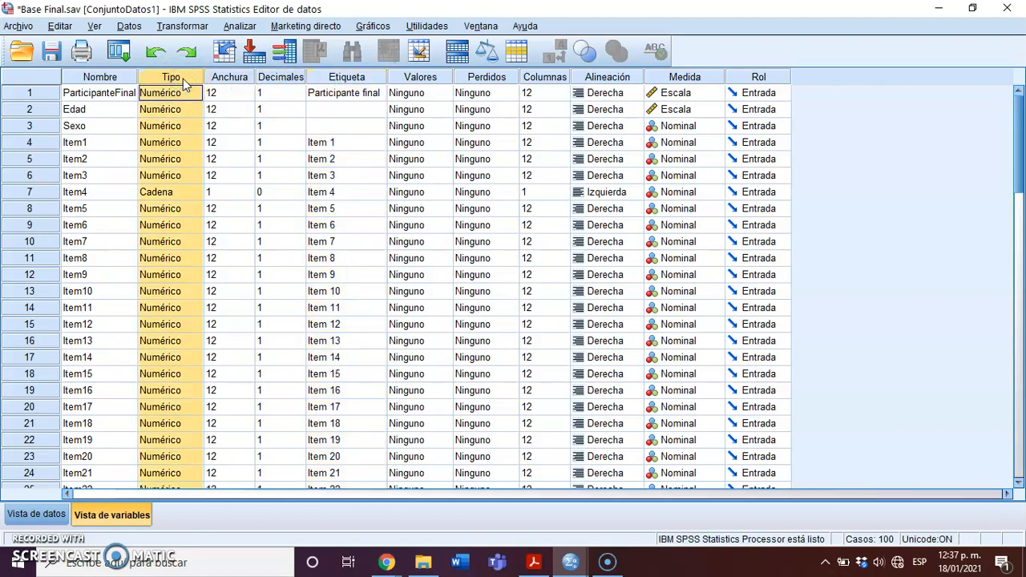
left_click(195, 94)
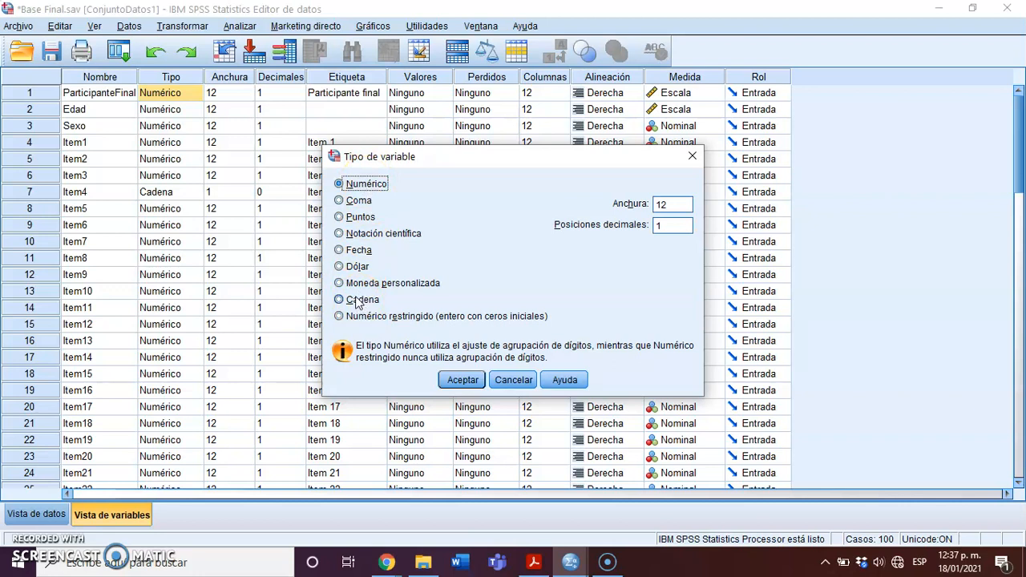
left_click(517, 381)
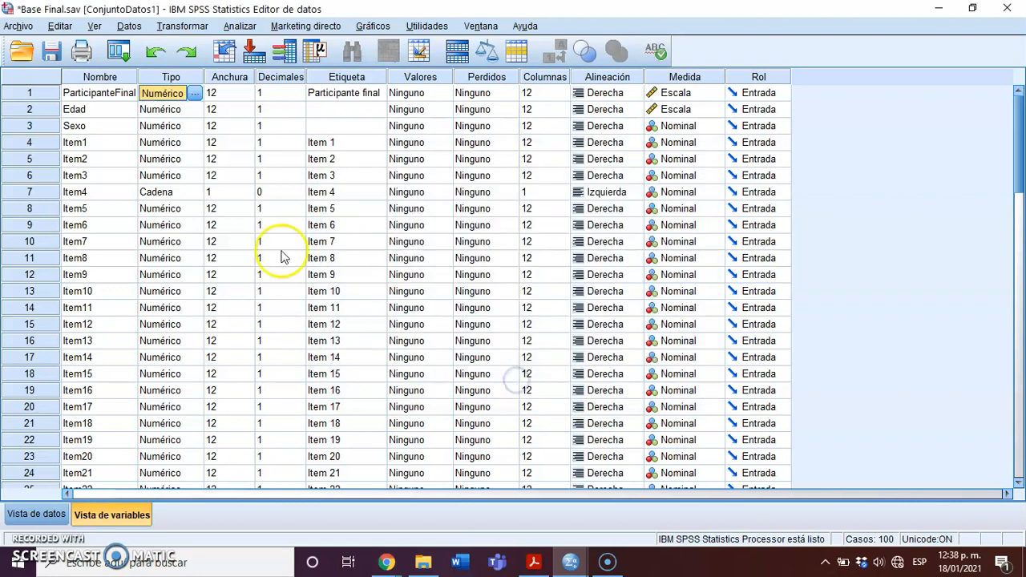
Review Item4's properties and the width and decimals of all variables, and inspect how the decimals appear in the data
left_click(36, 193)
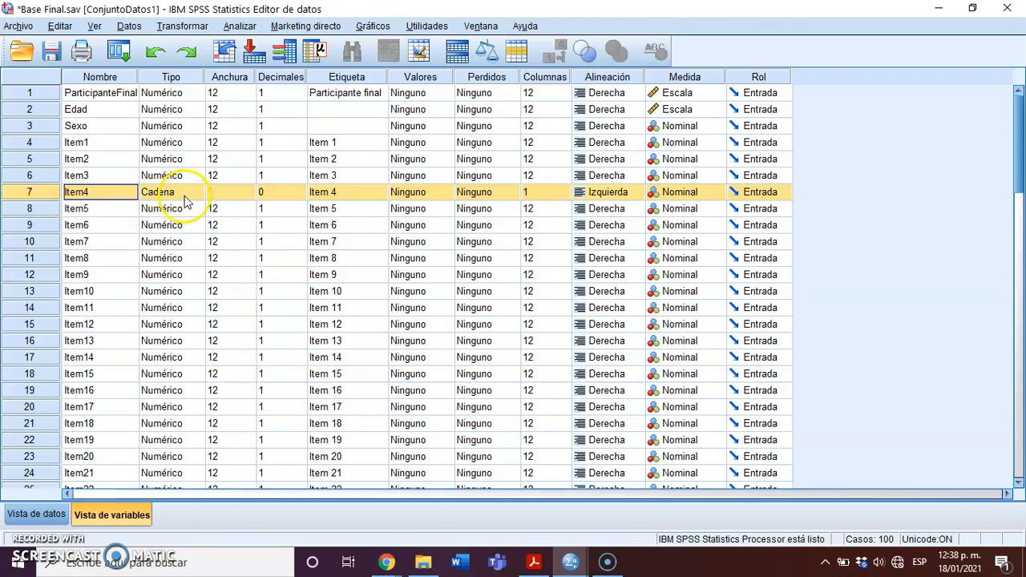
left_click(239, 77)
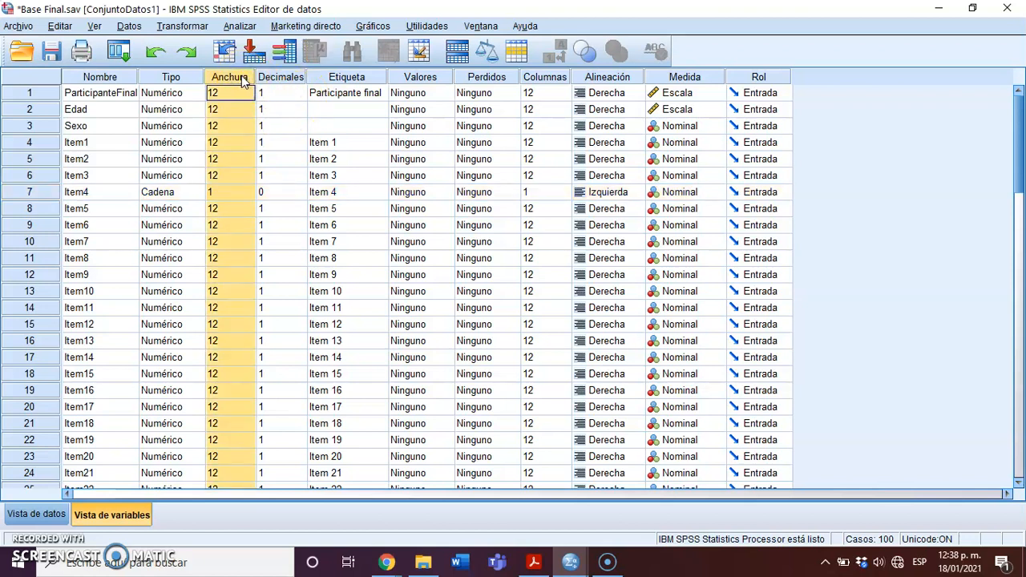
left_click(286, 79)
left_click(36, 515)
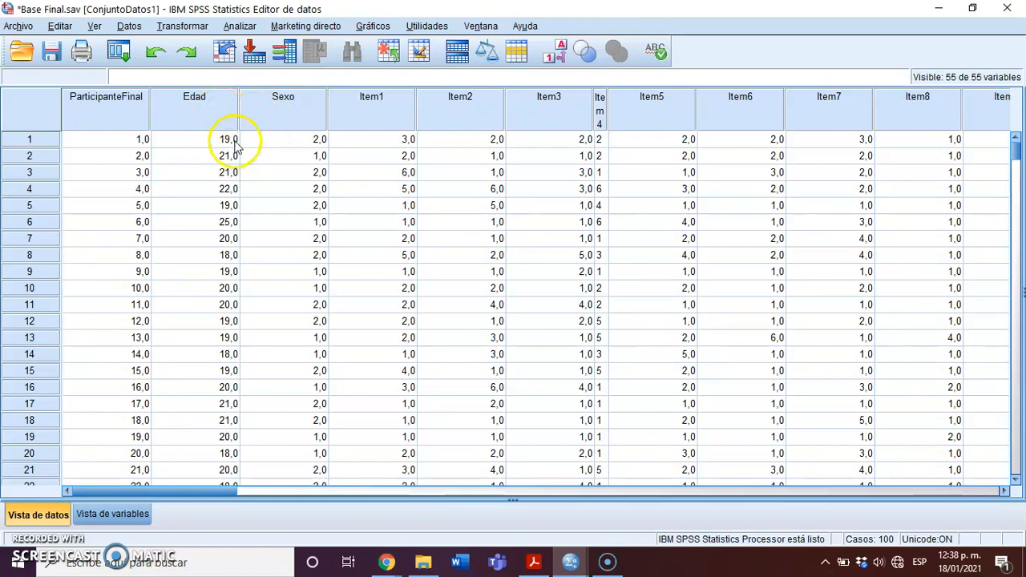
left_click(113, 514)
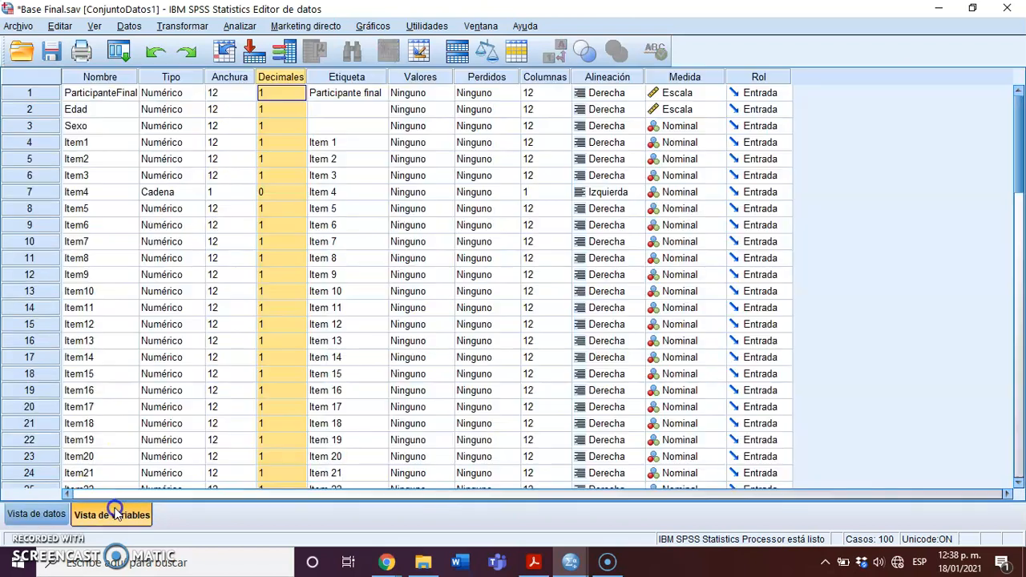
Set the decimals of the Edad variable to 0 and check the Edad column in the data view
left_click(282, 98)
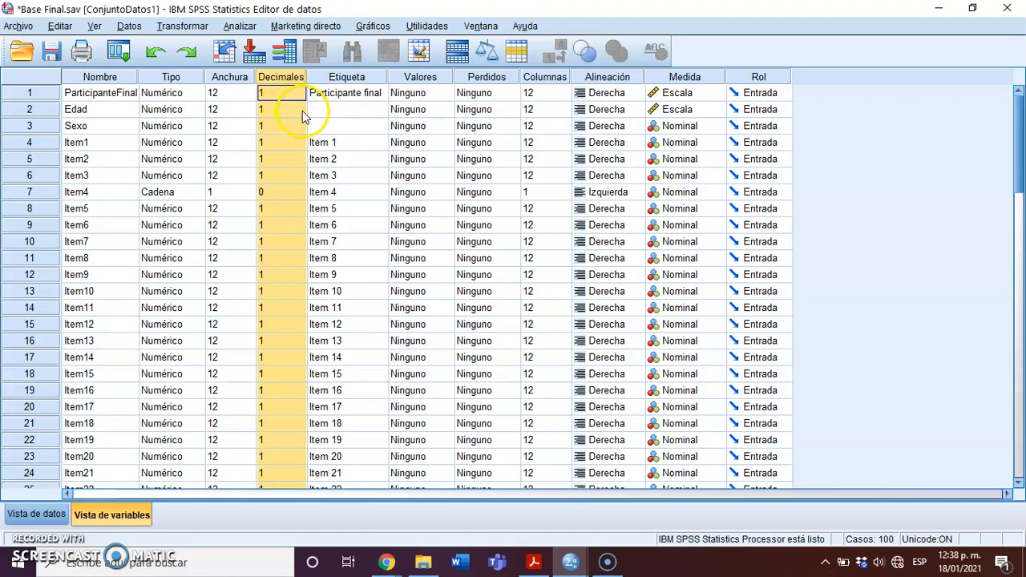
left_click(302, 113)
left_click(302, 113)
key("Return")
left_click(34, 515)
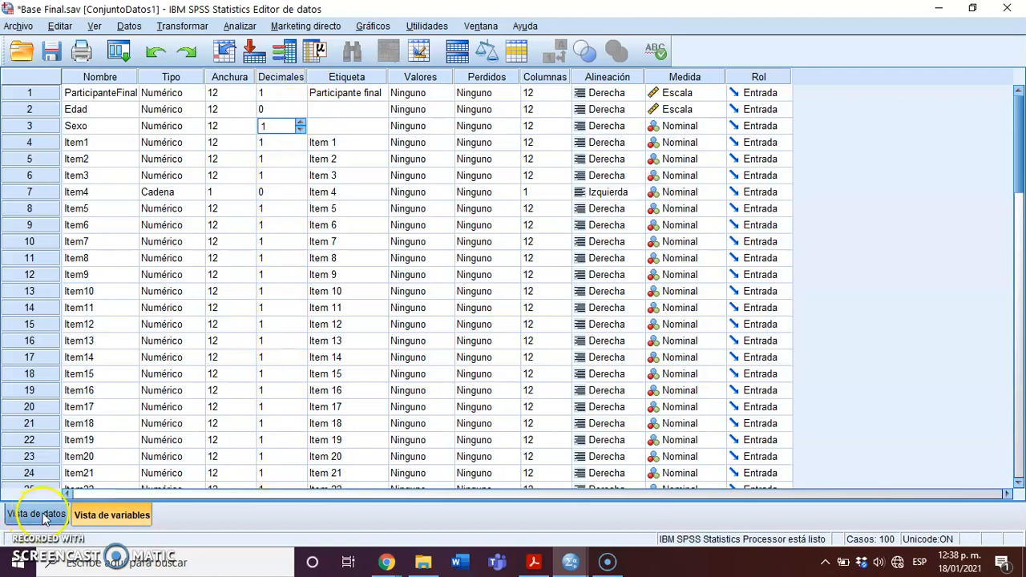
left_click(223, 115)
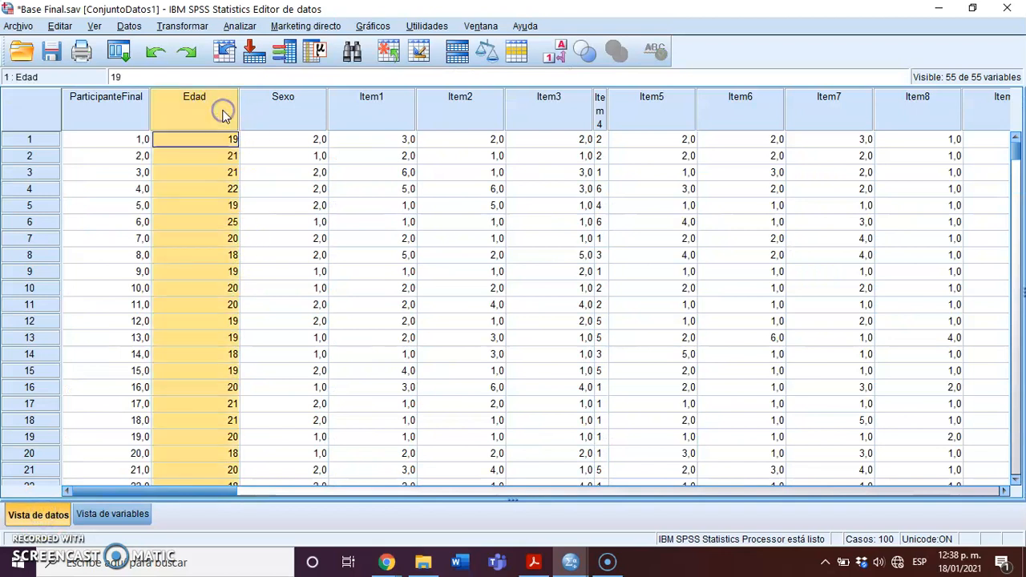
Define a value label for the Sexo variable, assigning Mujer to value 1
left_click(95, 518)
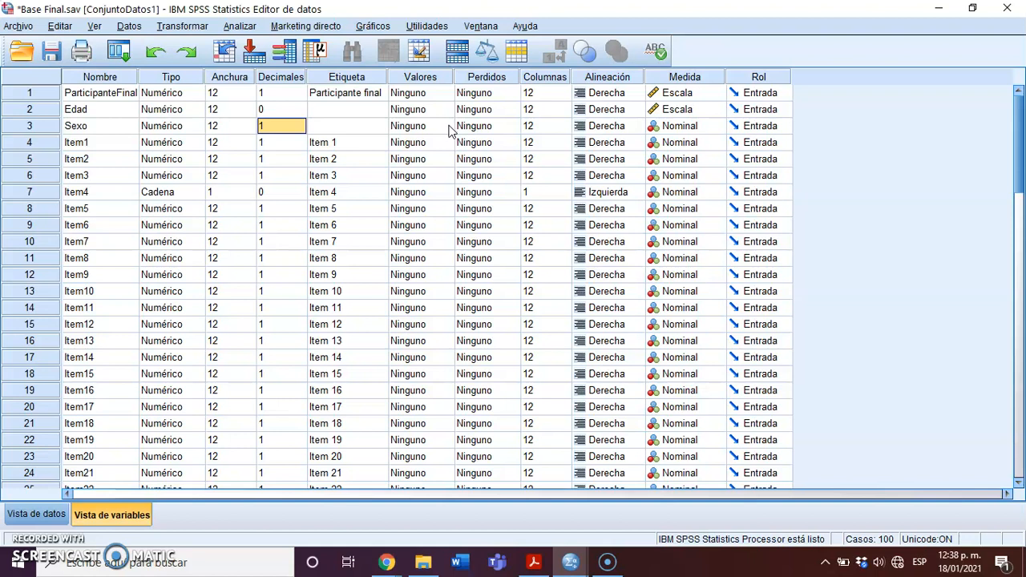
double_click(447, 126)
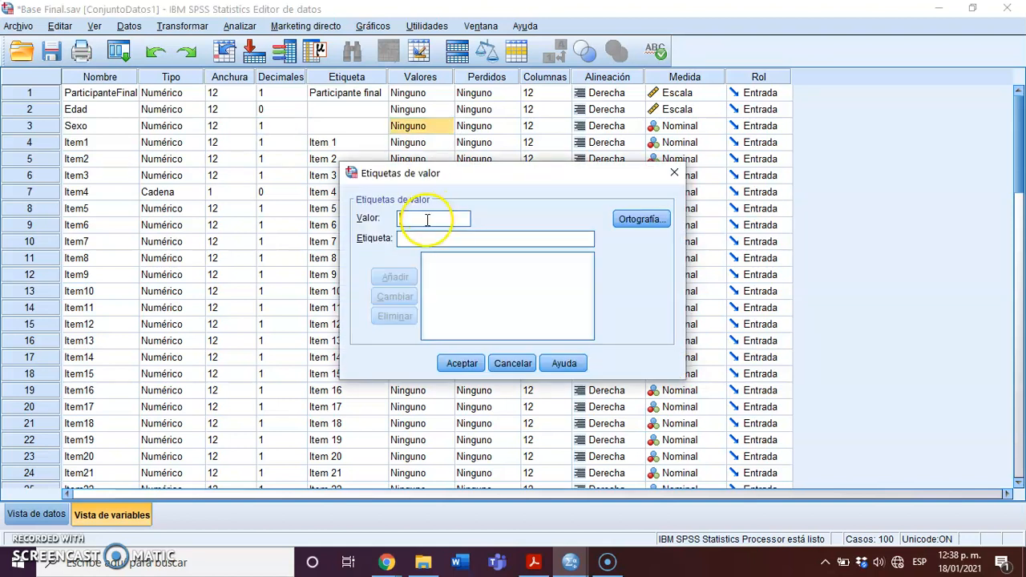
type("1")
left_click(425, 238)
type("M")
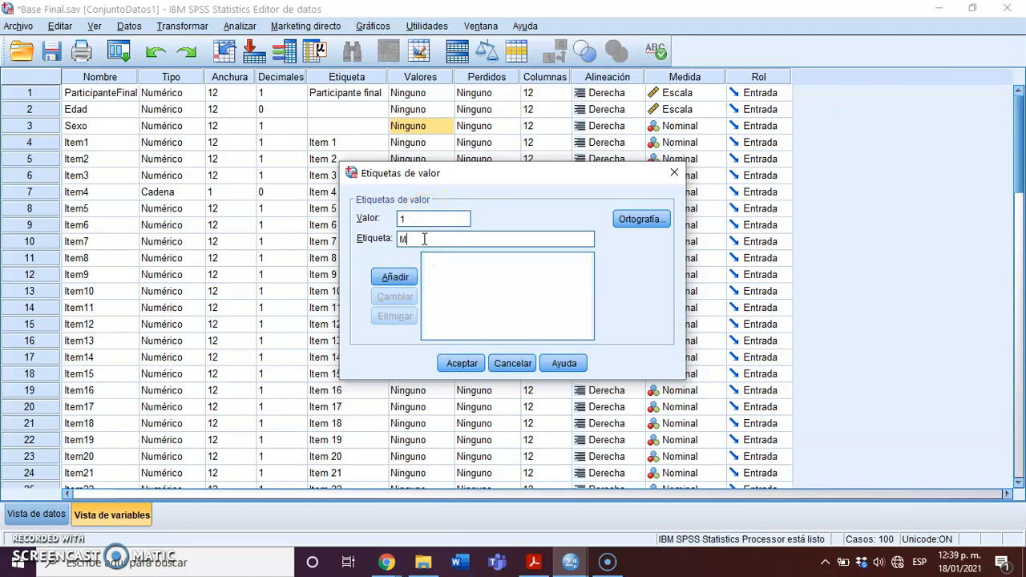
type("ujer")
left_click(440, 219)
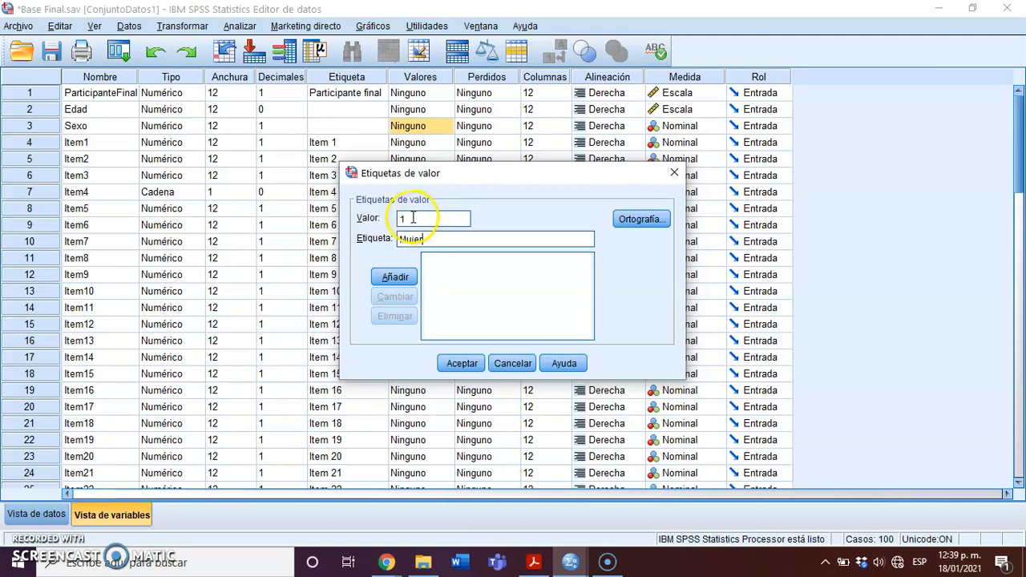
left_click(396, 277)
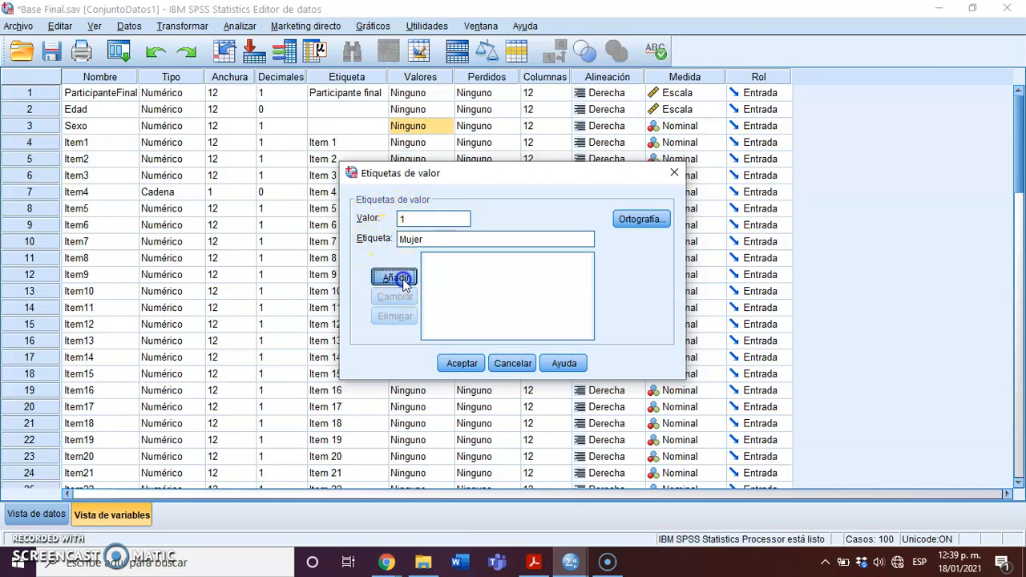
Add the label Hombre for value 2 of Sexo and accept the value labels
left_click(423, 219)
type("2")
left_click(424, 239)
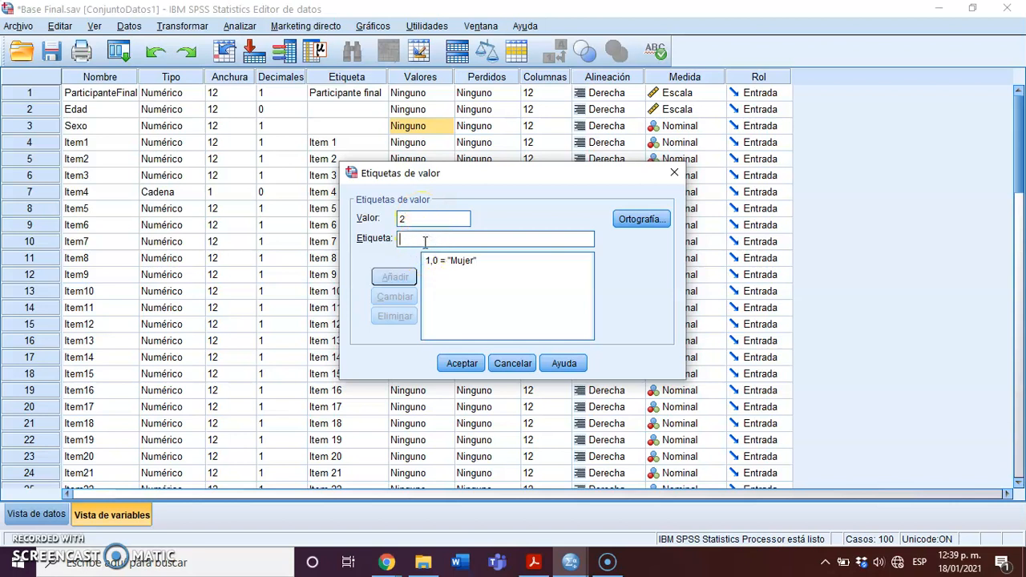
type("Hombre")
left_click(395, 278)
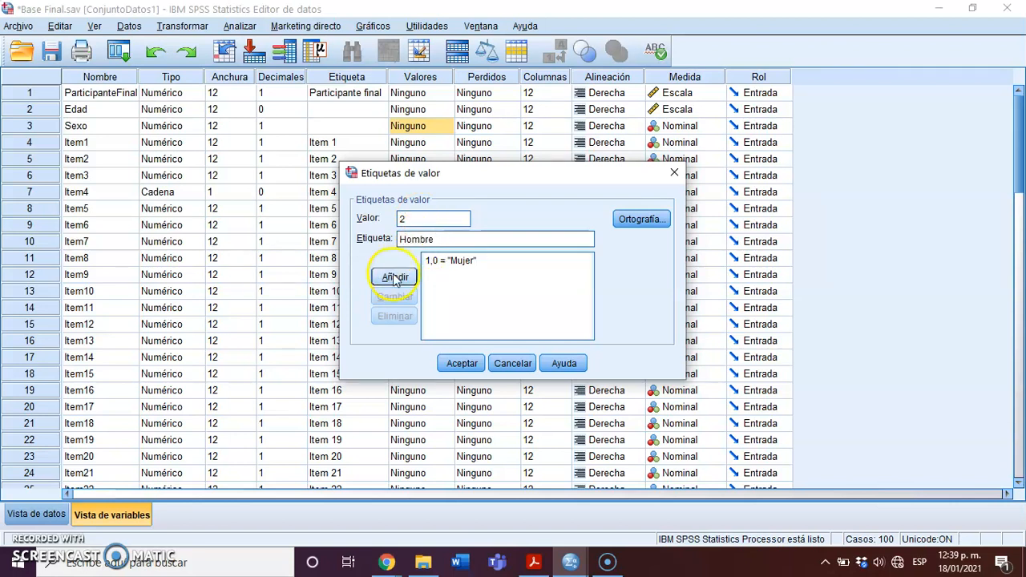
left_click(463, 364)
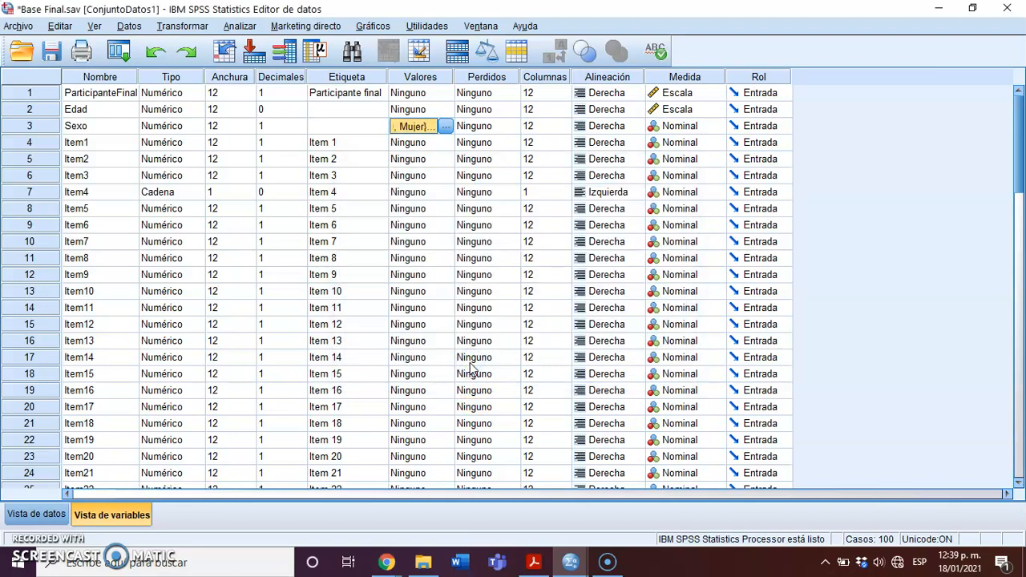
Widen the Valores column in the variable view and the Item4 column in the data view
left_click_drag(454, 76, 583, 77)
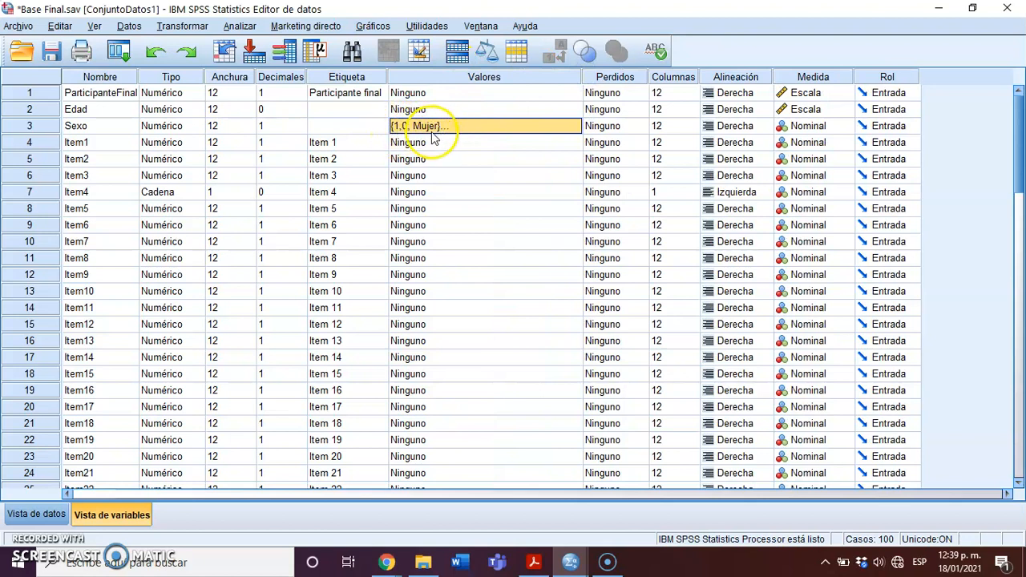
left_click(36, 515)
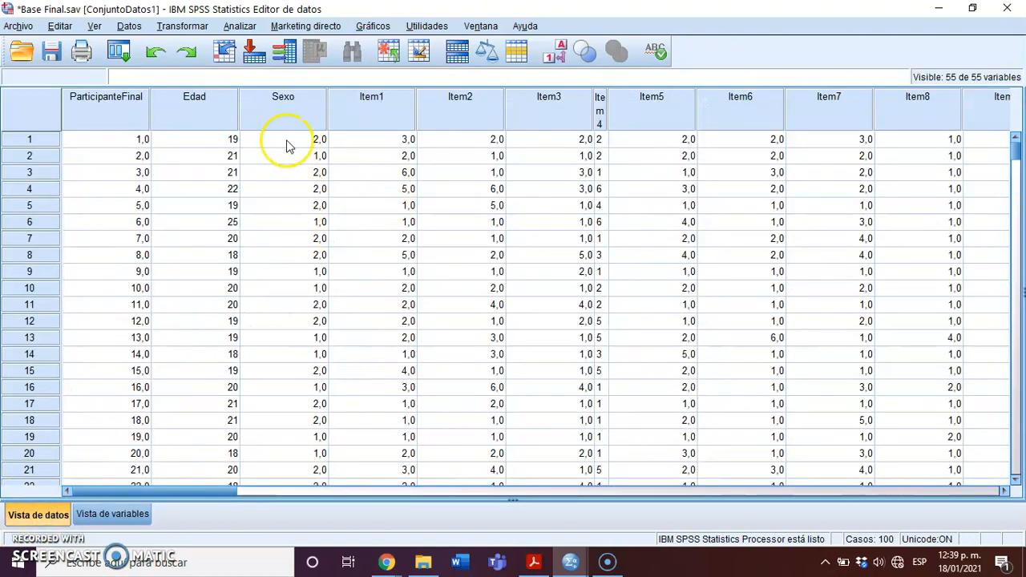
left_click_drag(608, 121, 663, 114)
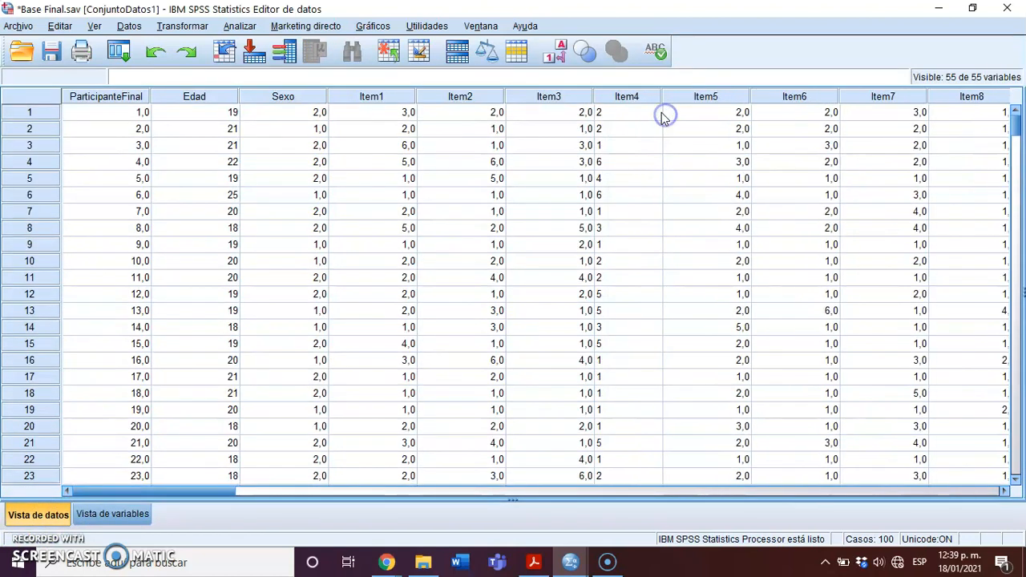
Display the value labels of the Sexo column in the data view, and switch back to the numeric codes
left_click(268, 98)
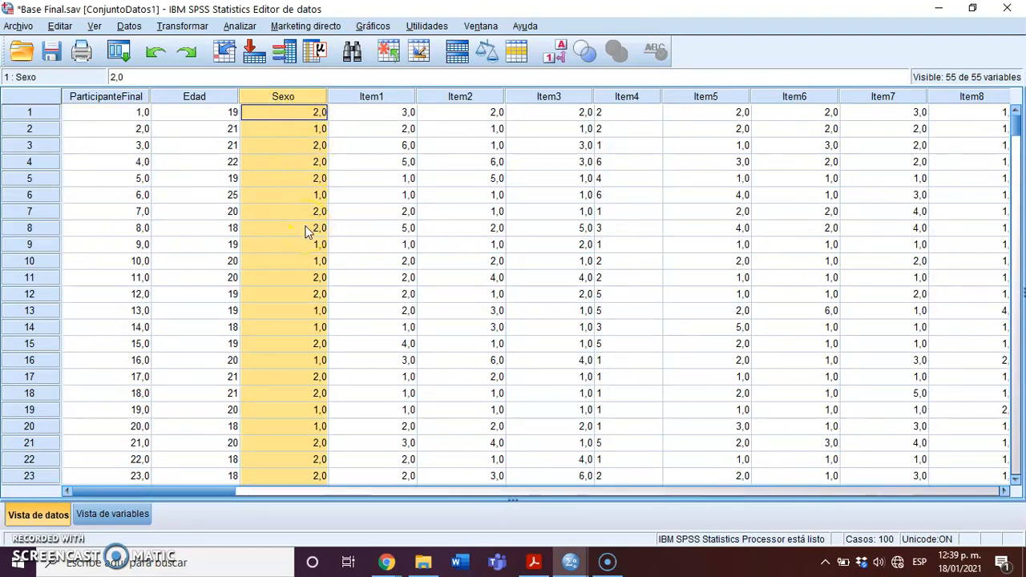
left_click(562, 52)
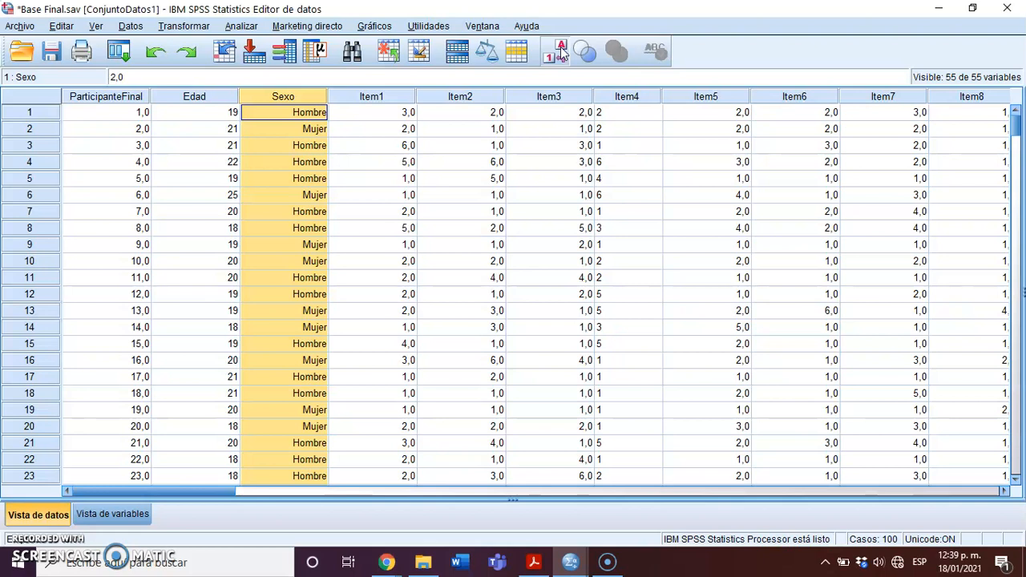
left_click(562, 52)
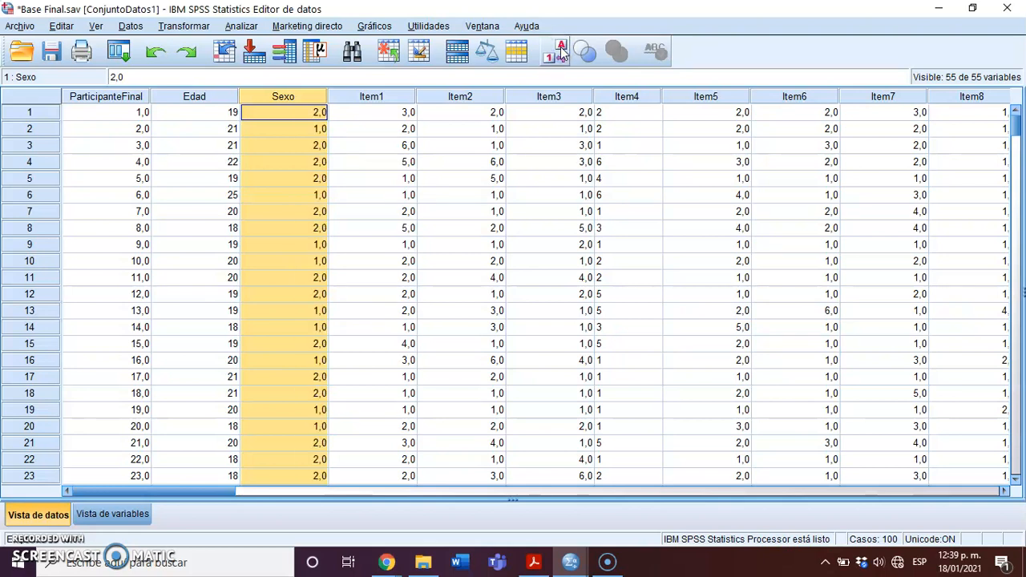
Set the measurement level of ParticipanteFinal to Nominal and keep Edad as Escala
left_click(106, 516)
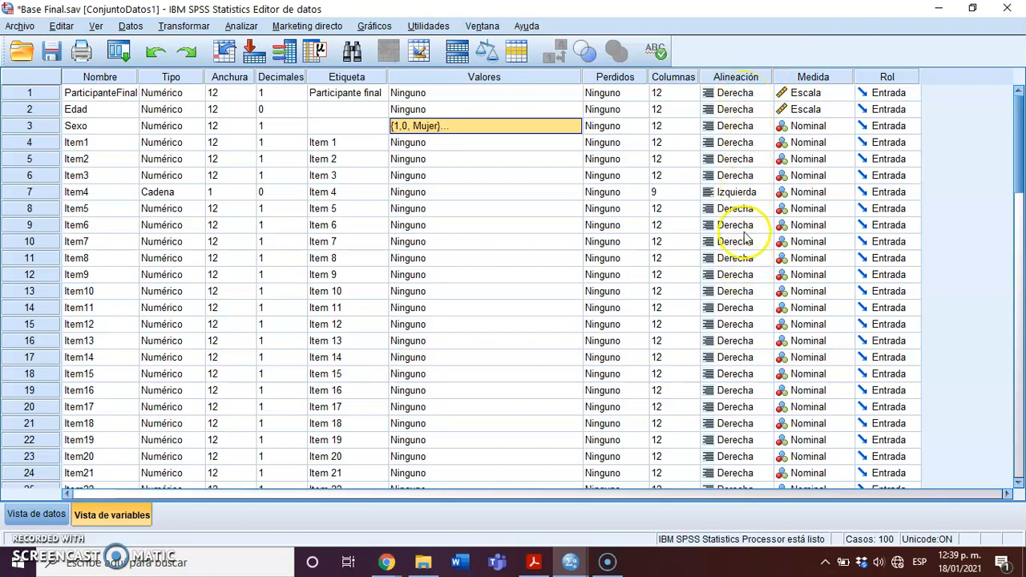
left_click(846, 92)
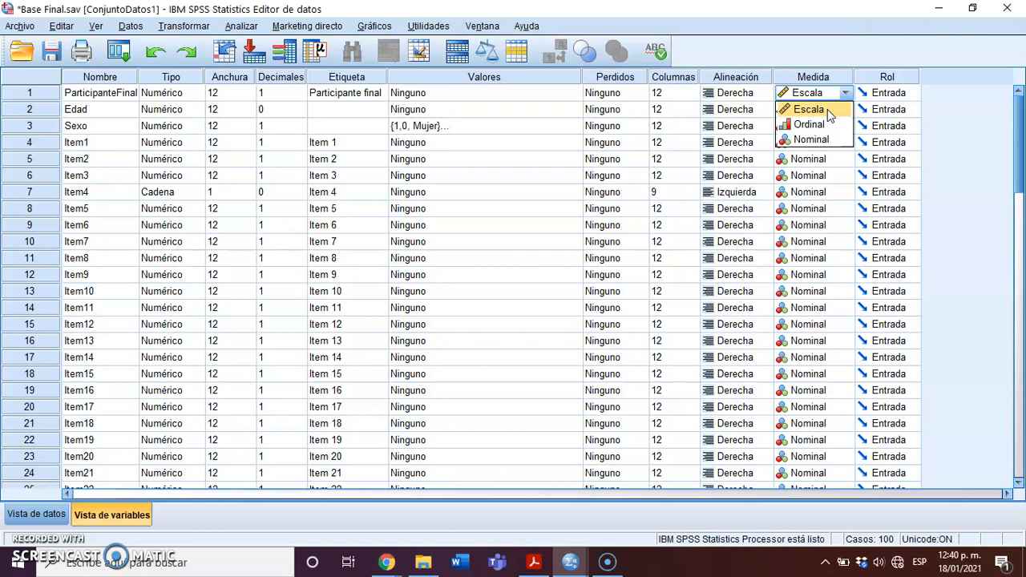
left_click(834, 141)
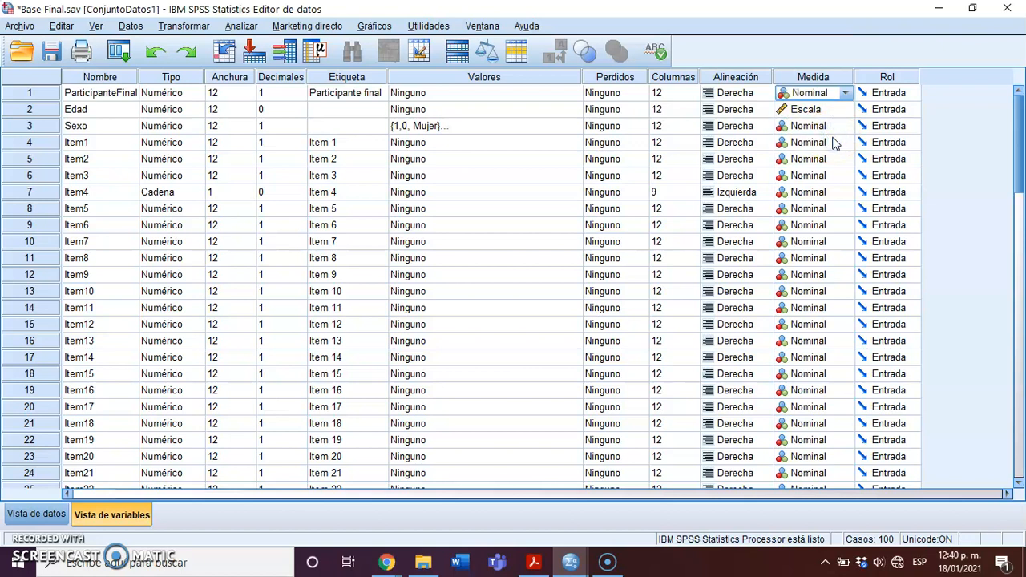
left_click(841, 109)
left_click(846, 110)
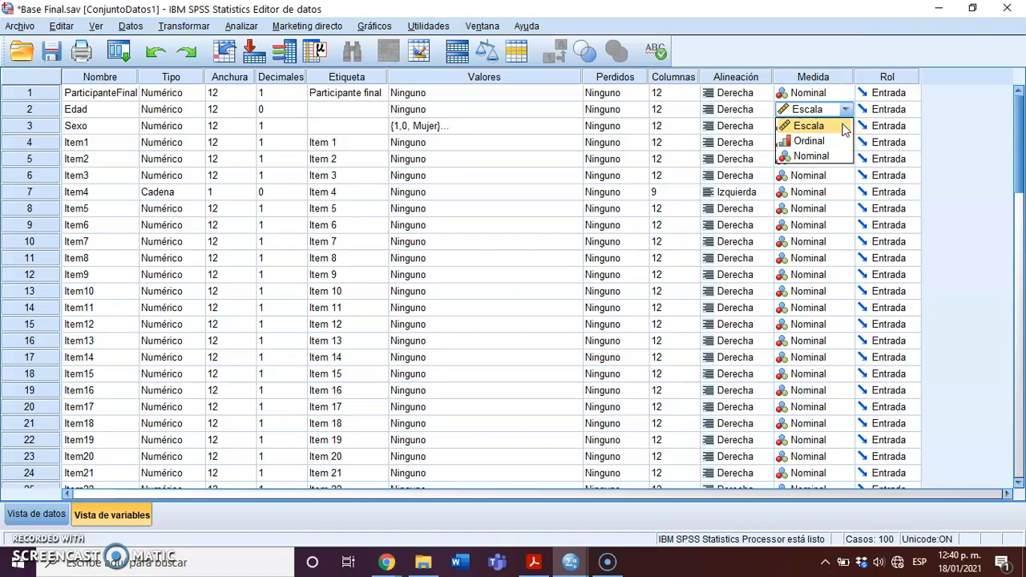
left_click(844, 128)
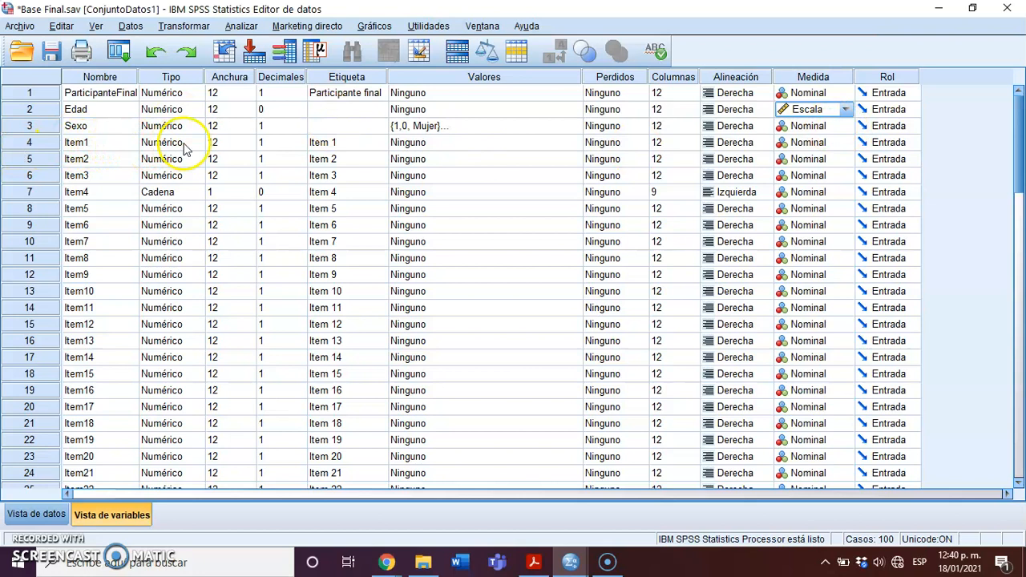
Set the measurement level of Item1 to Escala and save the data file
left_click(846, 143)
left_click(840, 159)
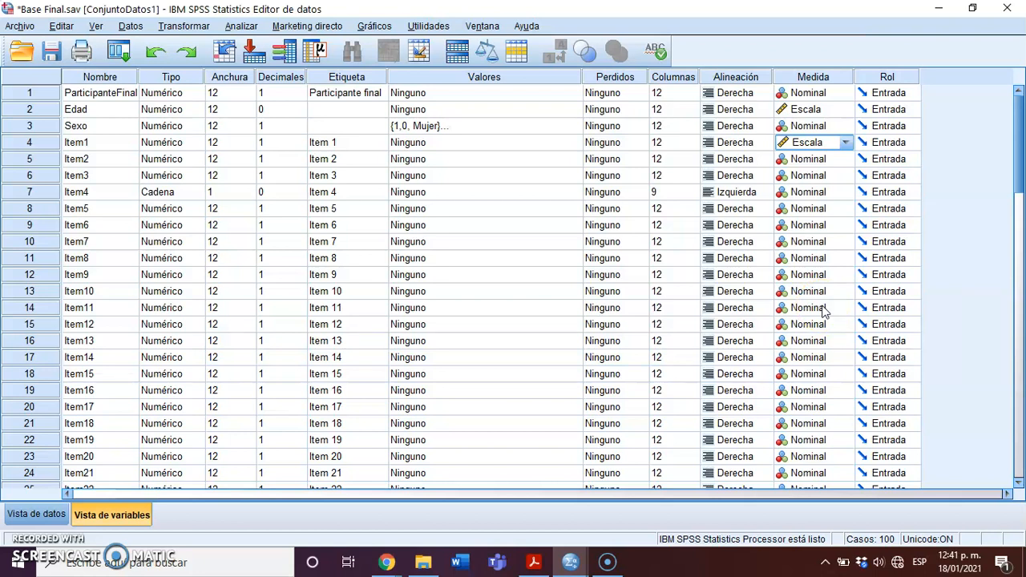
left_click(53, 48)
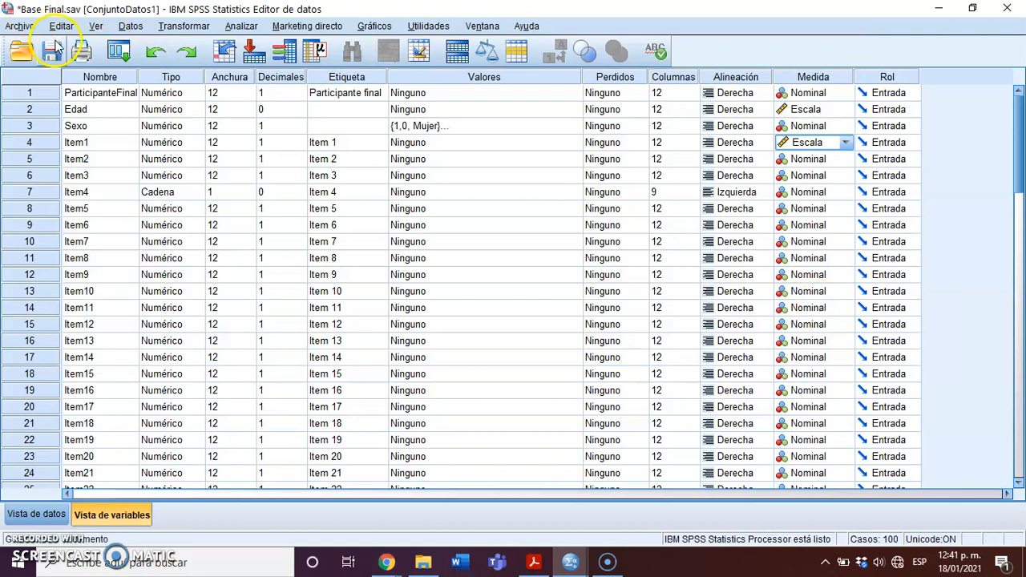
left_click(52, 51)
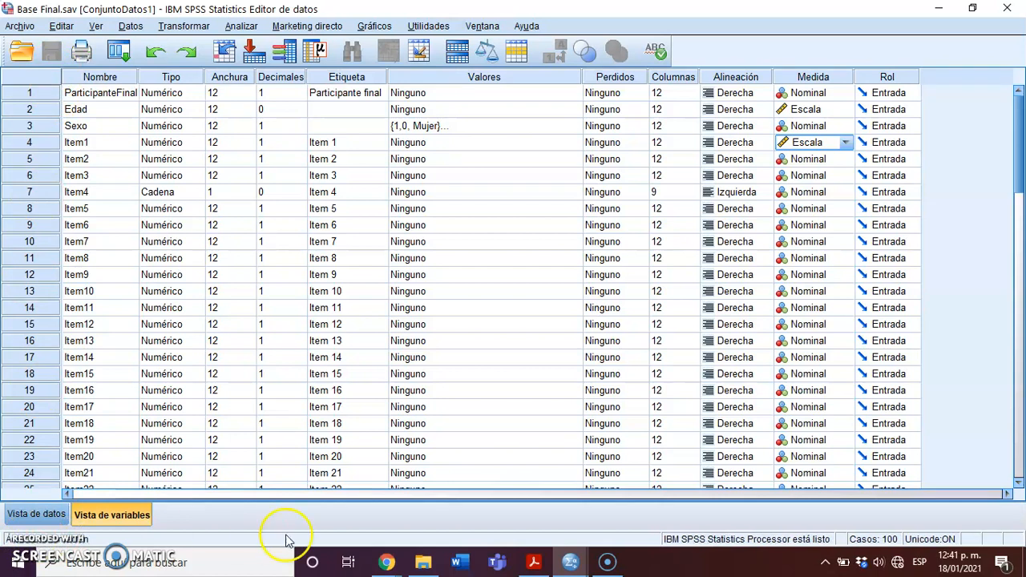
Check the saved Base Final file in the Actitudes violencia pareja folder in File Explorer, and close the SPSS Resultado1 output window
left_click(430, 562)
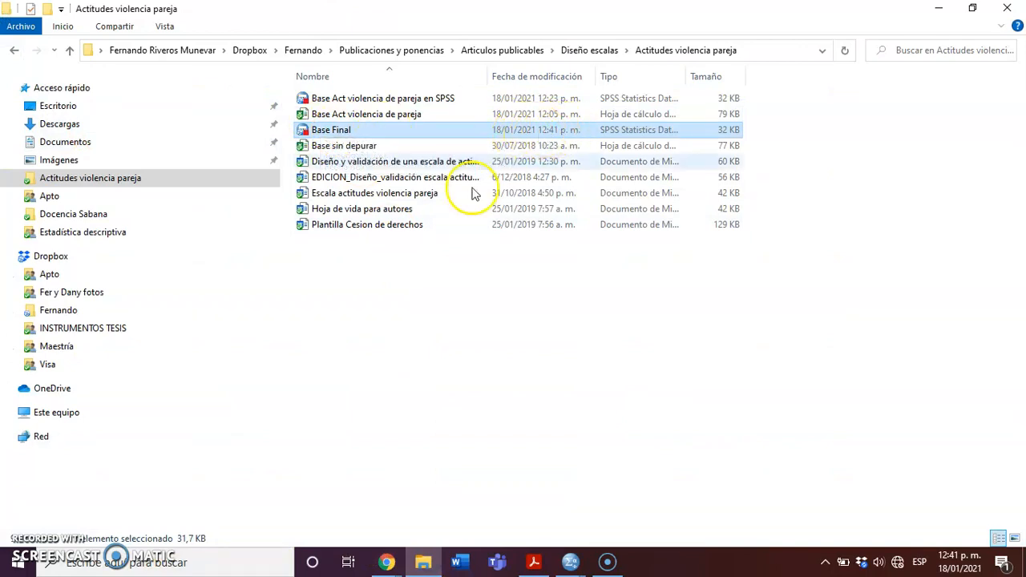
mouse_move(412, 570)
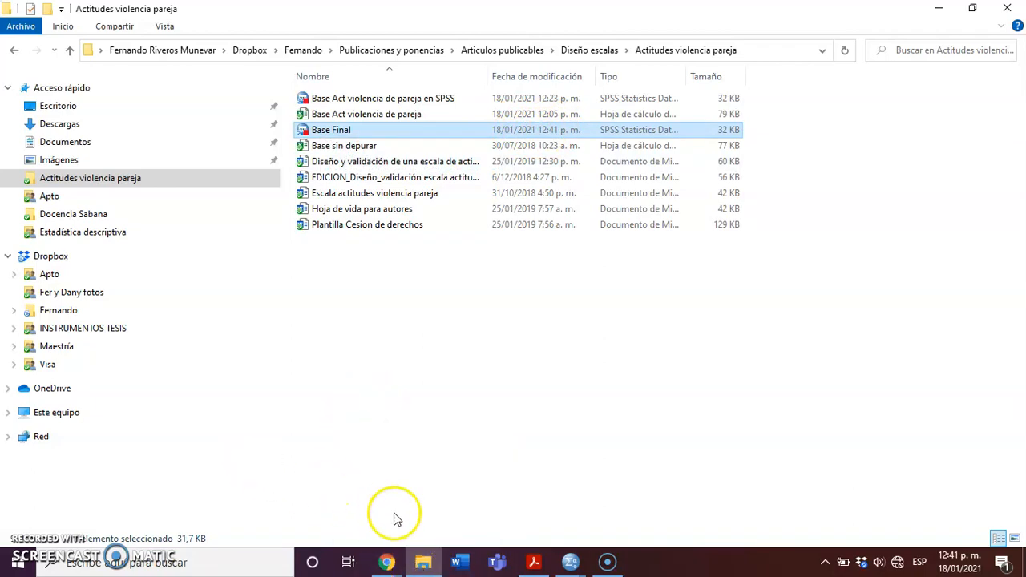
mouse_move(570, 561)
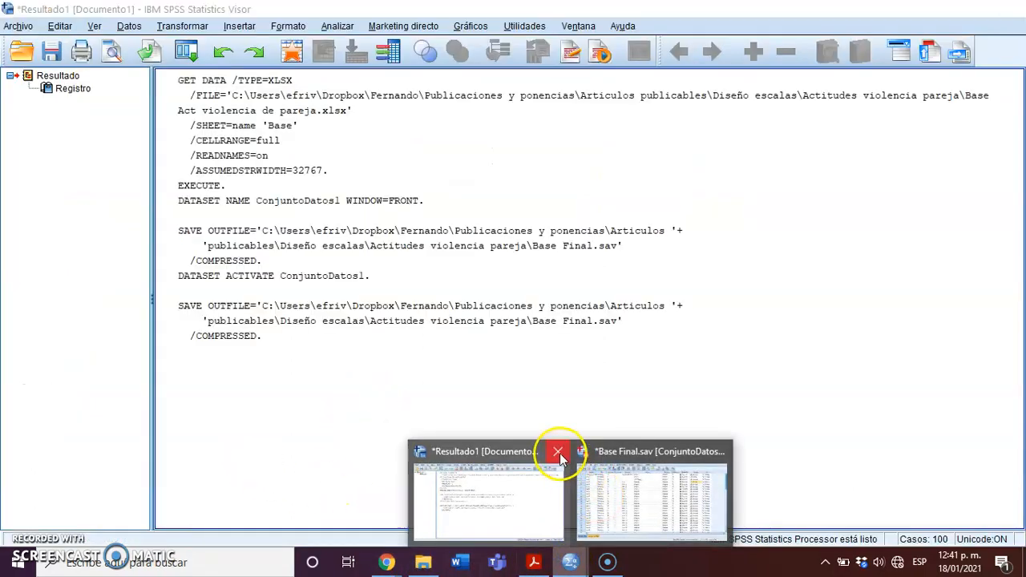
left_click(558, 451)
left_click(512, 303)
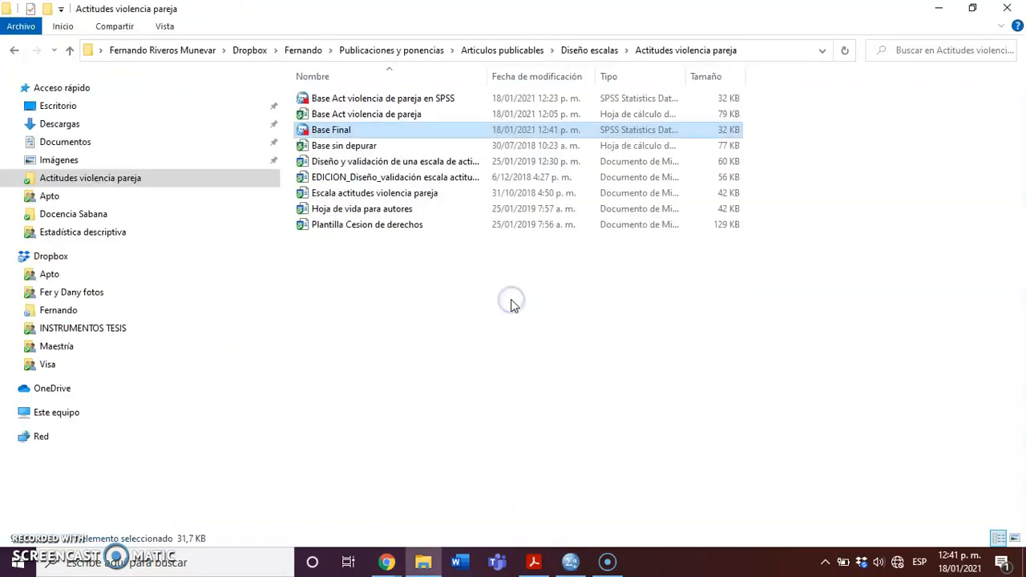
Switch to SPSS Statistics and browse for a data file to open in Dropbox, down to Publicaciones y ponencias > Articulos publicables
left_click(571, 563)
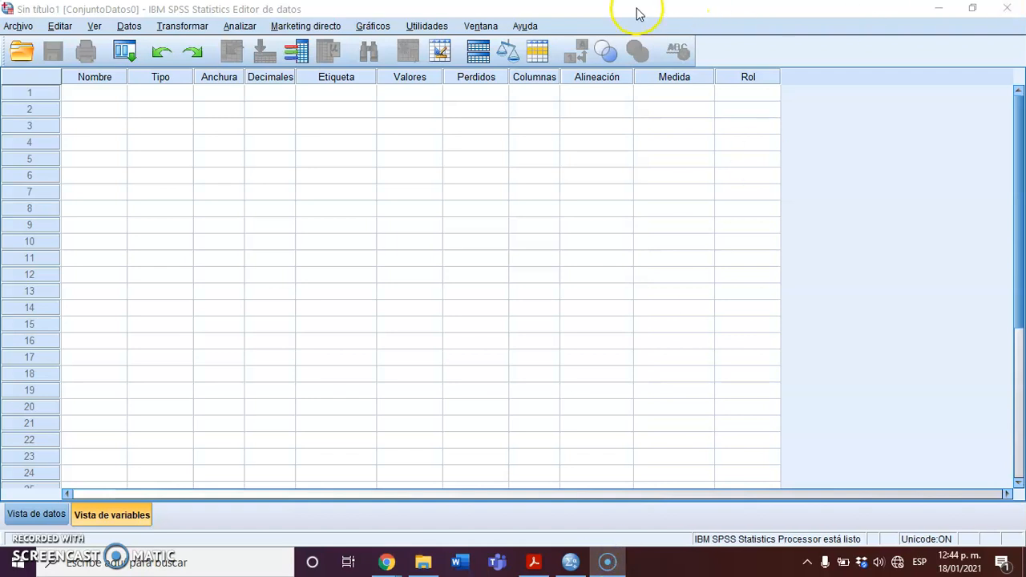
left_click(21, 53)
left_click(396, 133)
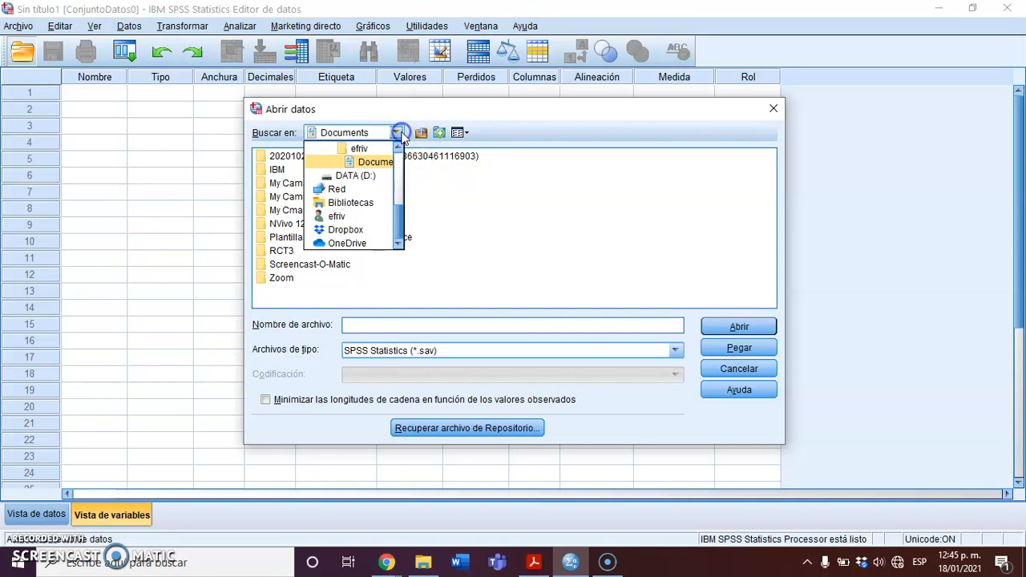
left_click(359, 230)
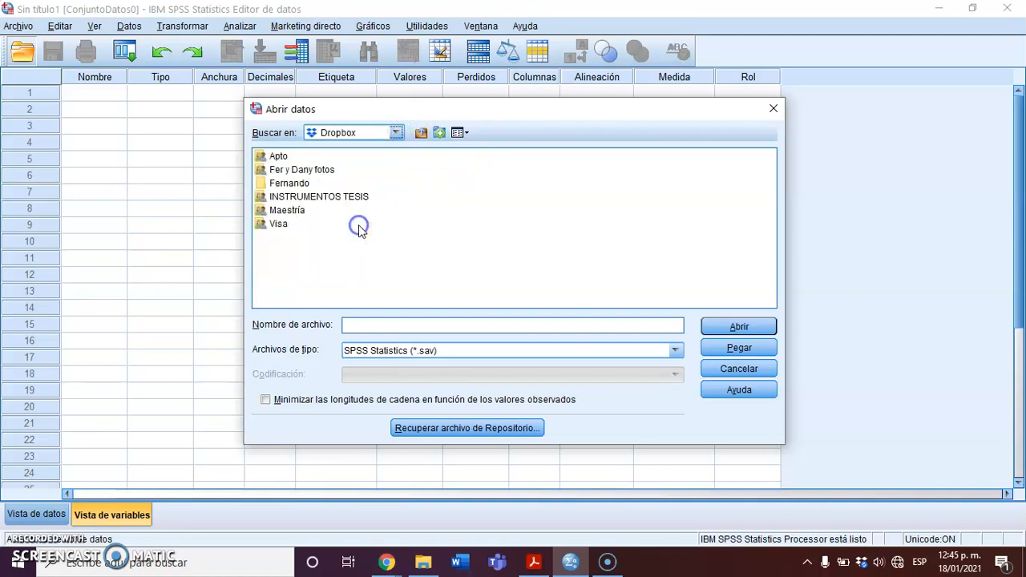
double_click(277, 184)
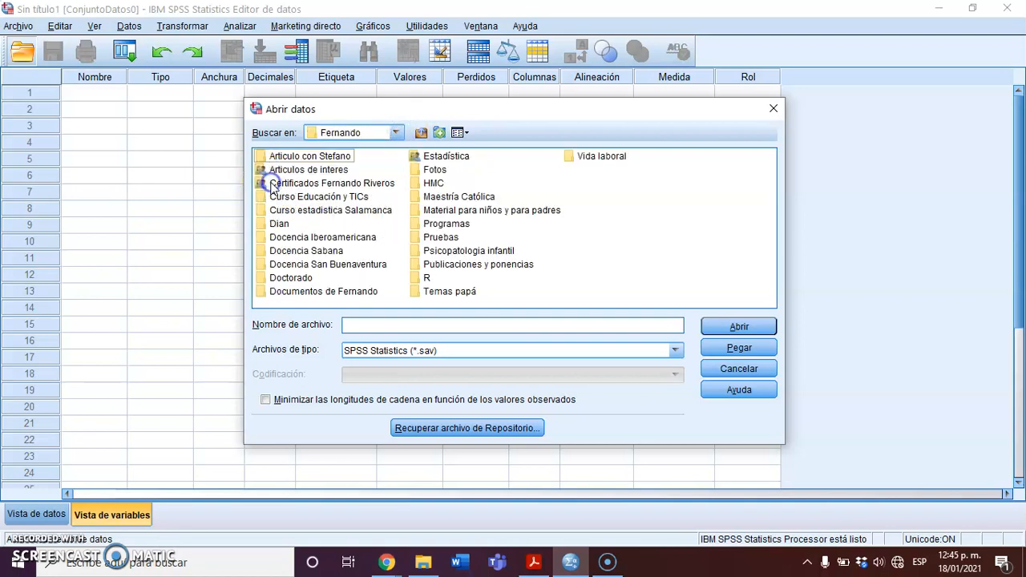
double_click(474, 267)
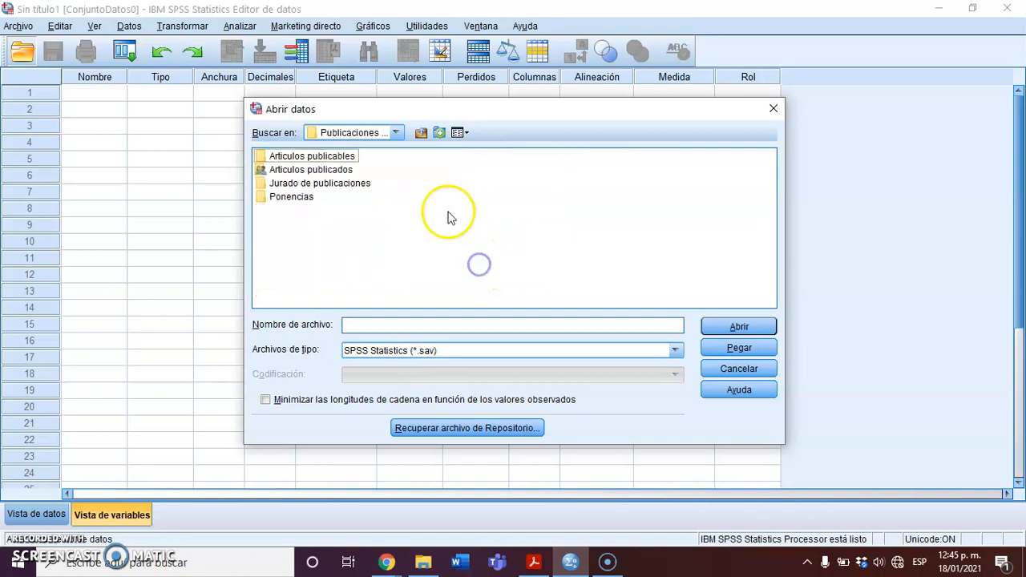
double_click(329, 156)
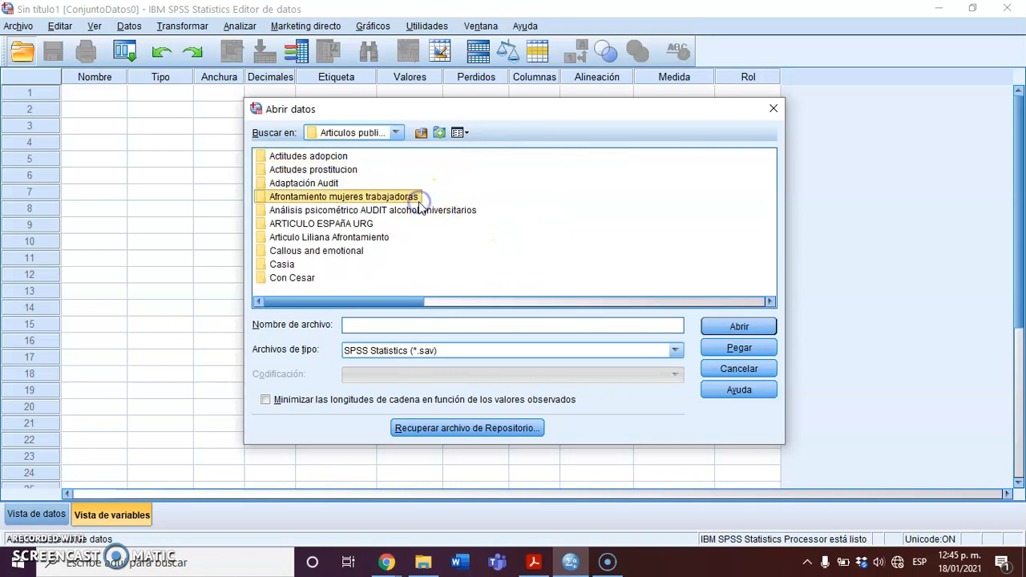
Open the data file Base Final.sav from the Actitudes violencia pareja folder inside Diseño escalas
scroll(419, 204, "down", 3)
double_click(303, 157)
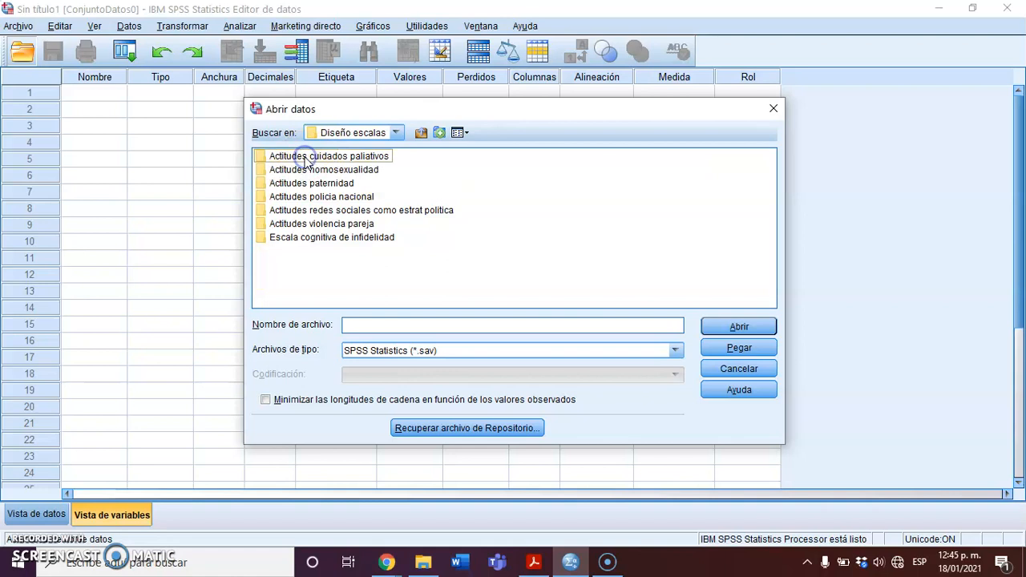
left_click(359, 225)
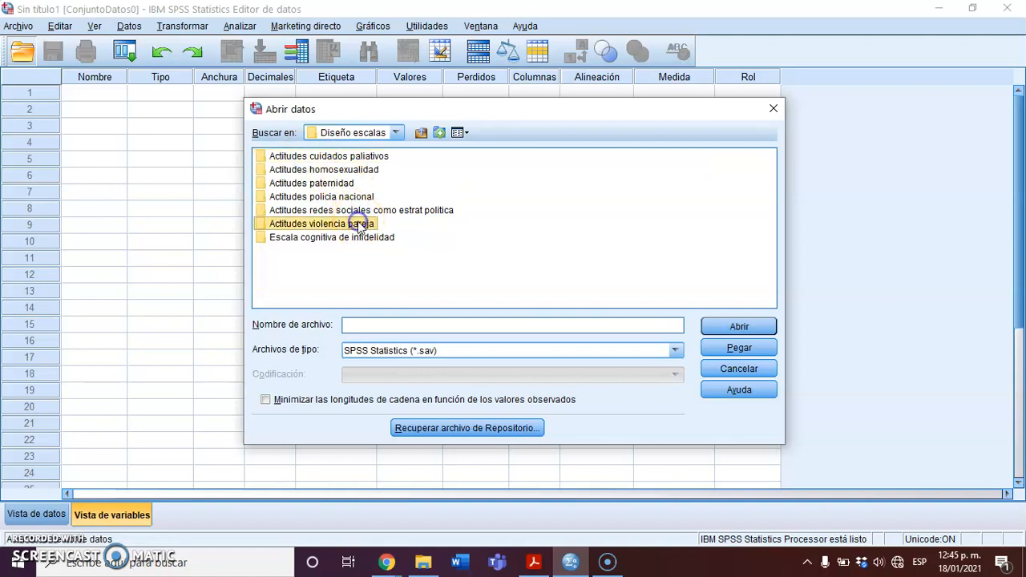
double_click(358, 225)
left_click(319, 172)
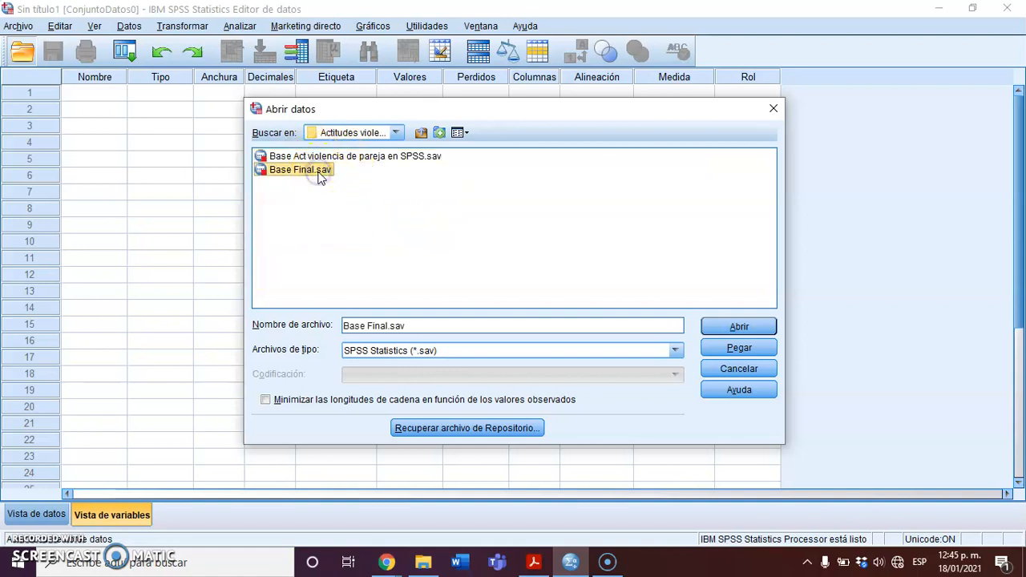
left_click(738, 327)
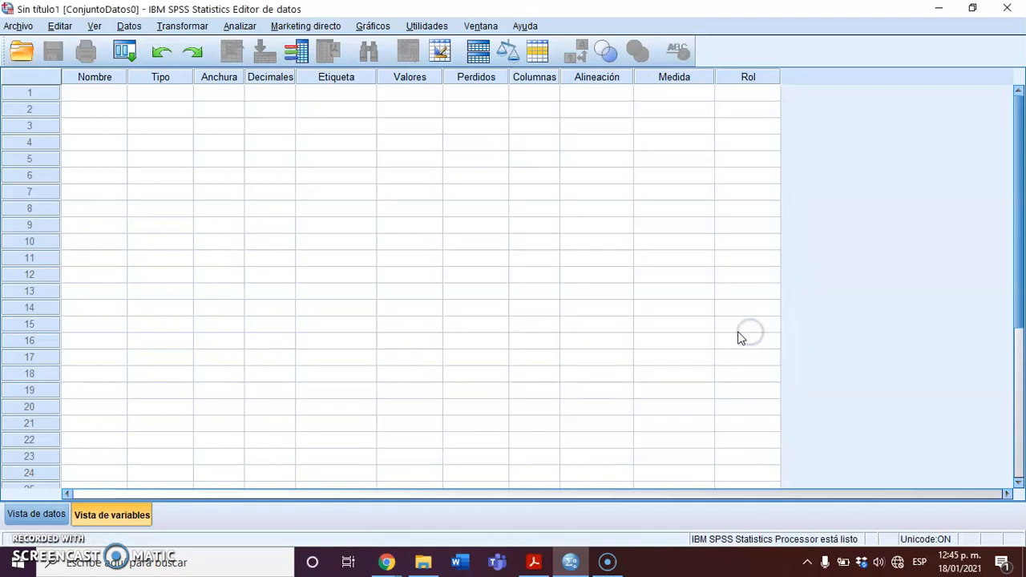